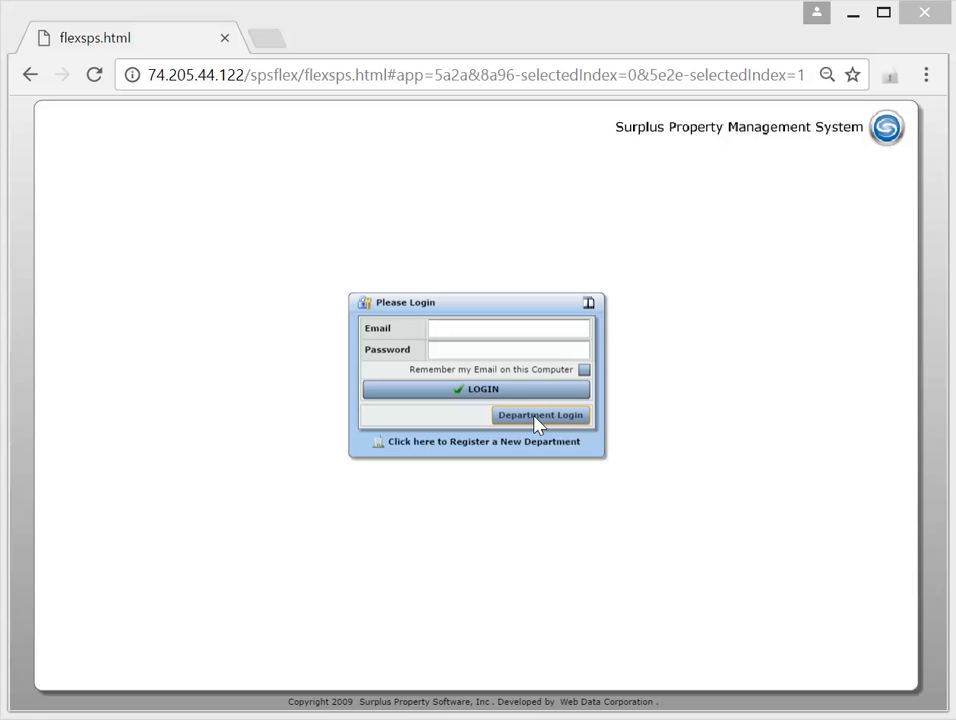
Log in as a department, mark the DR# 10159 incoming transfer task as completed, and refresh the to-do list
click(536, 424)
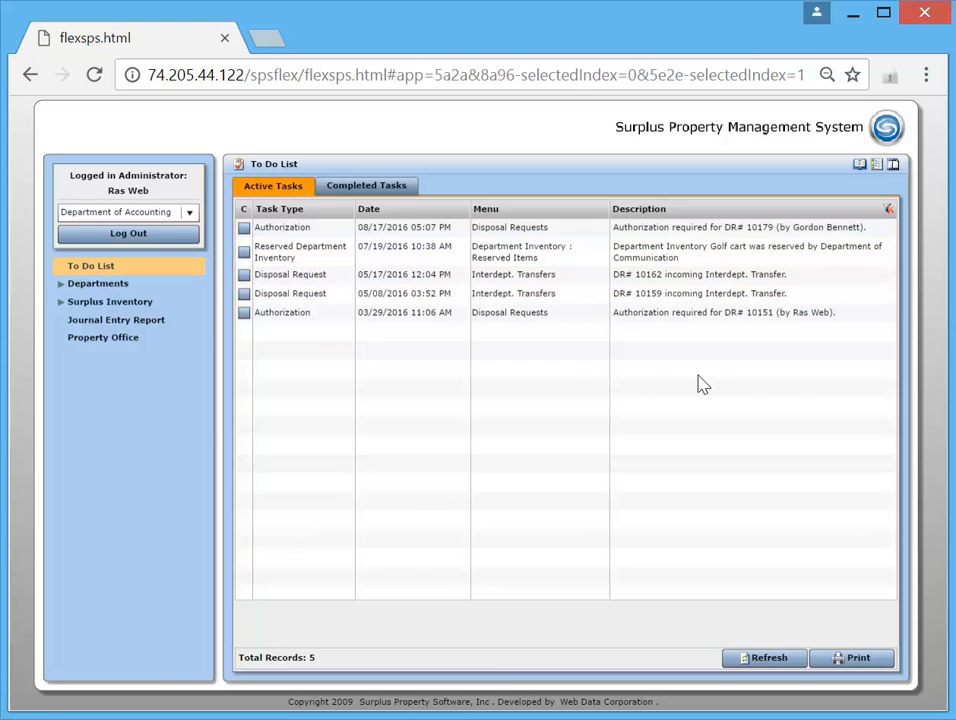
click(244, 295)
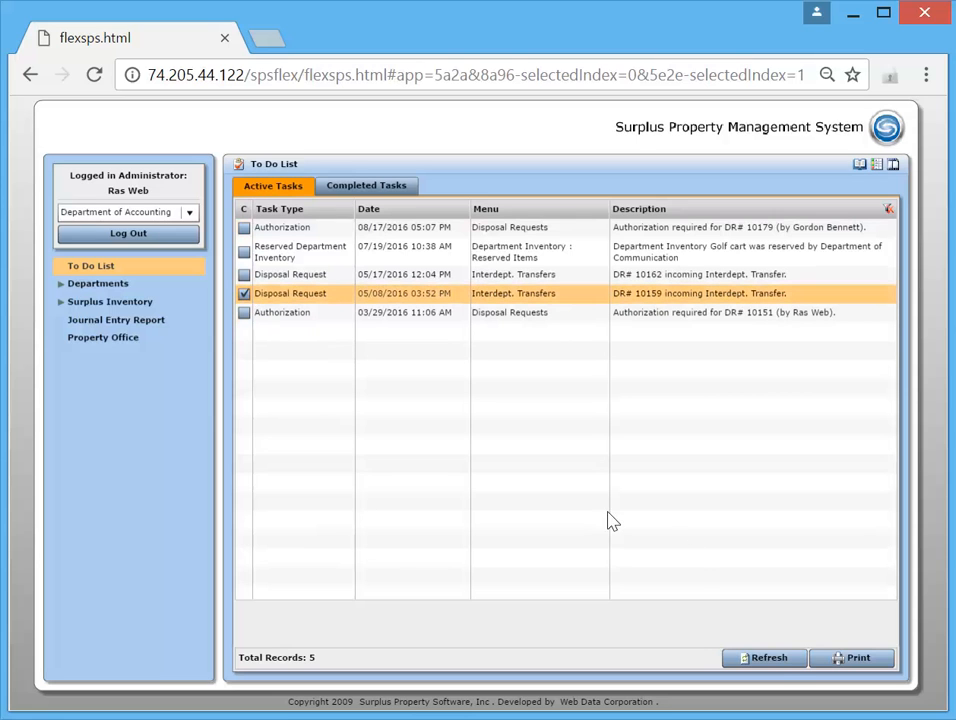
click(770, 660)
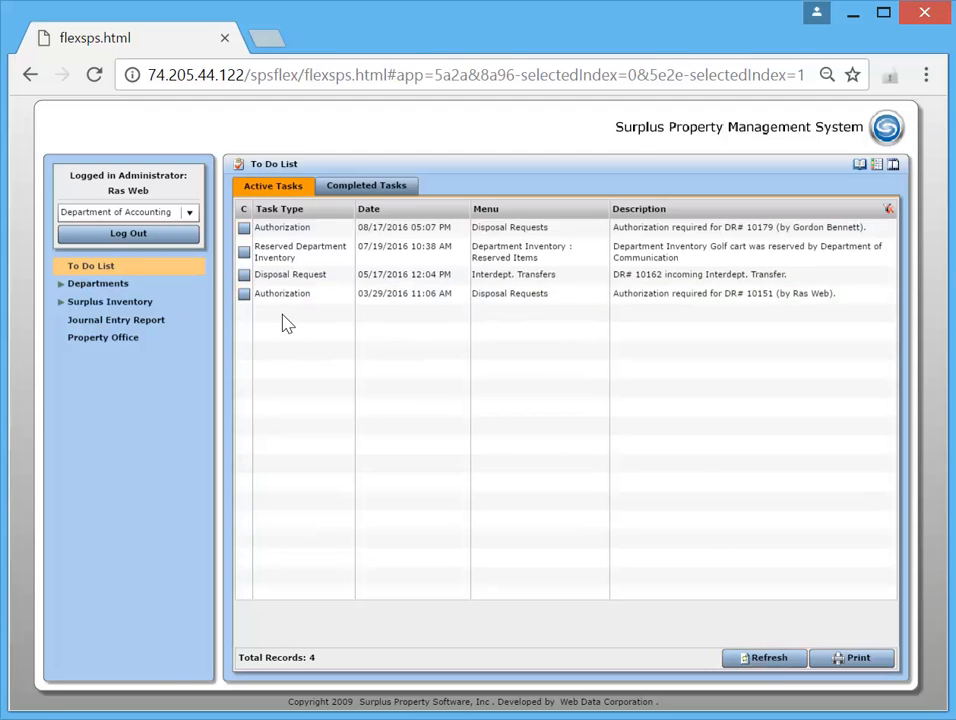
Start a new disposal request in the Departments section
click(93, 285)
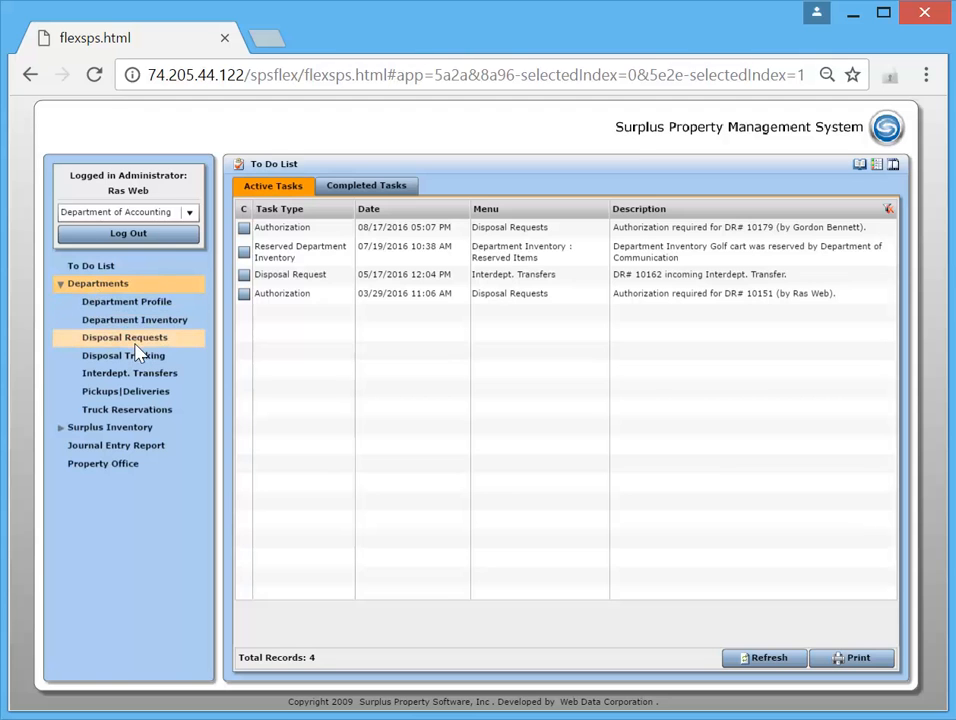
click(153, 344)
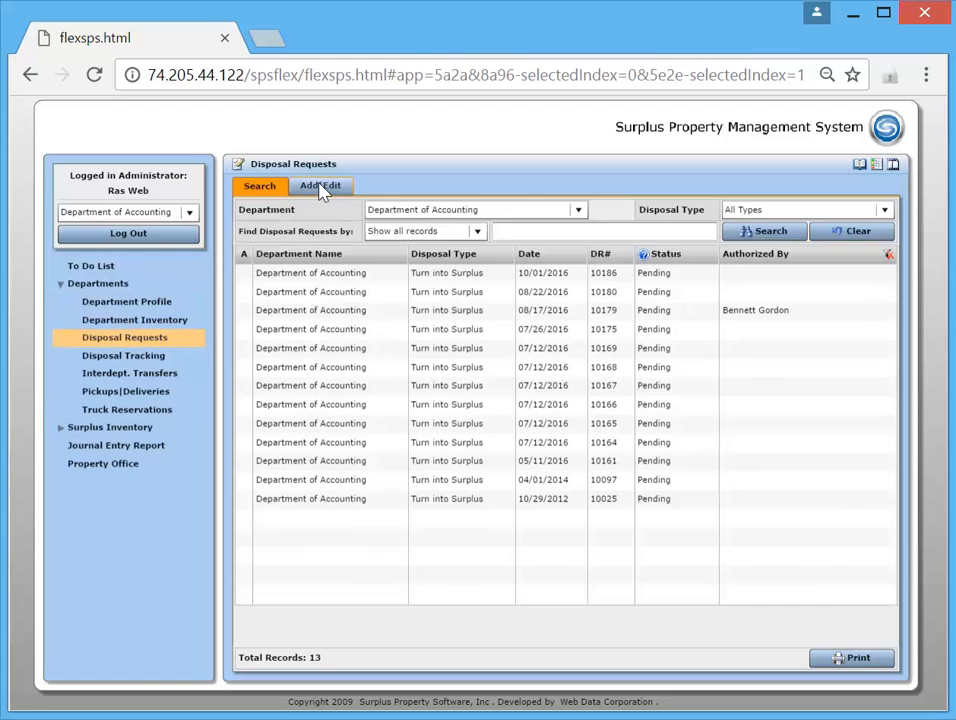
click(322, 189)
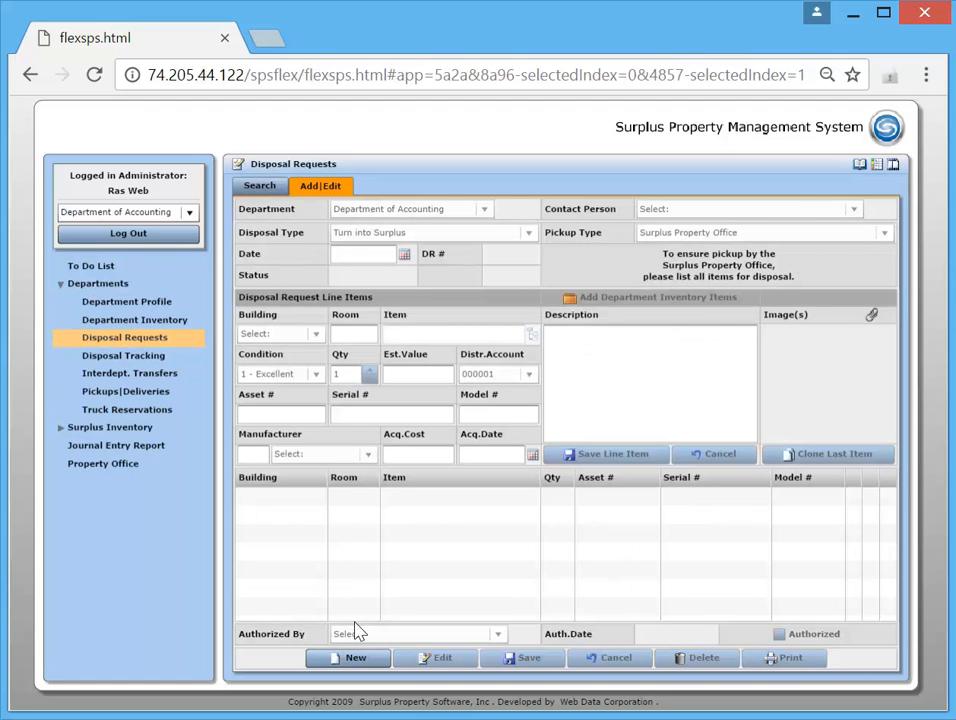
click(357, 660)
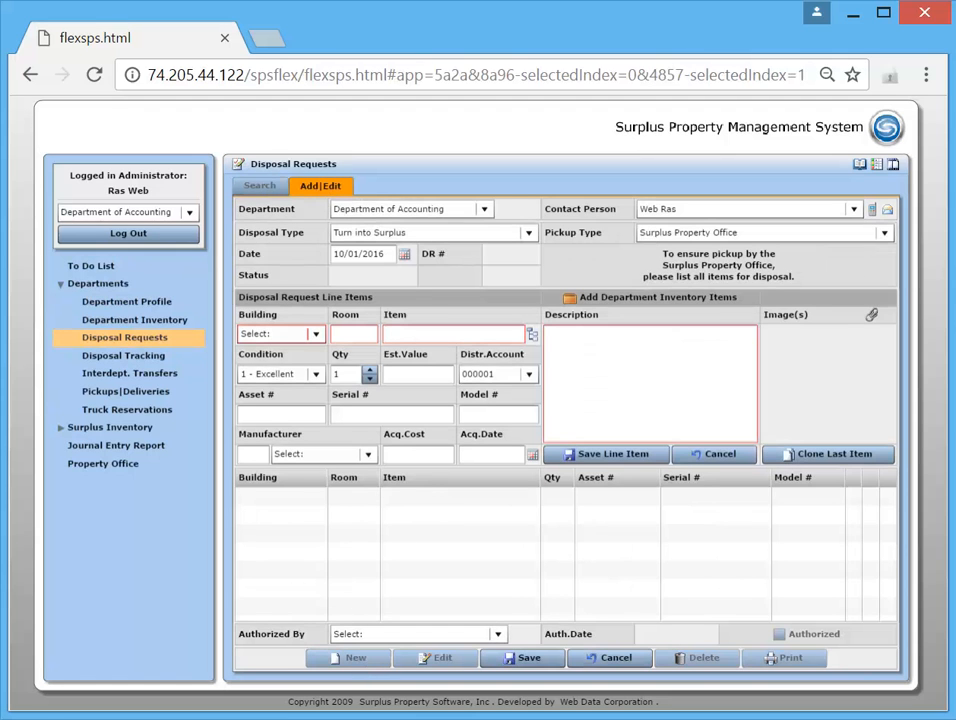
Review the department, contact person and disposal type choices, keeping Surplus Property Office as the pickup type
click(485, 211)
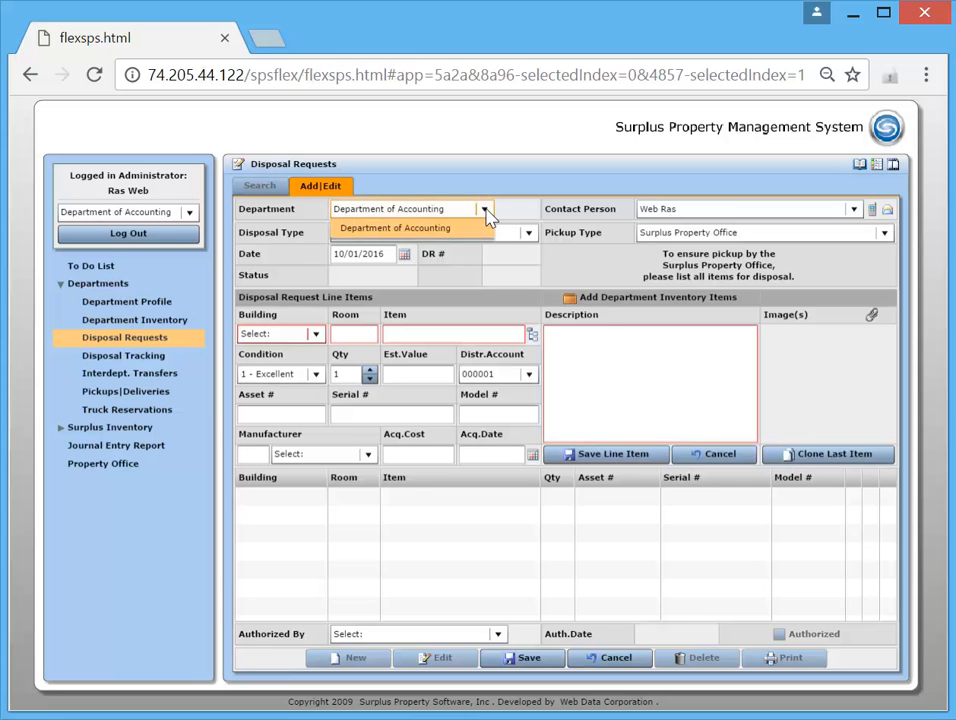
click(486, 210)
click(698, 213)
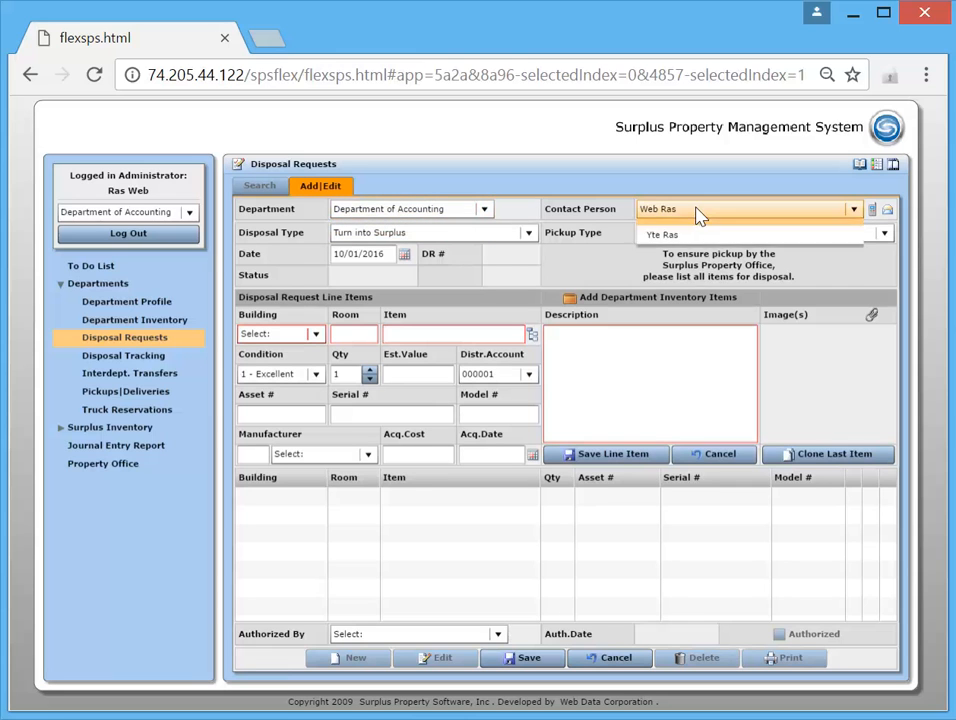
click(698, 213)
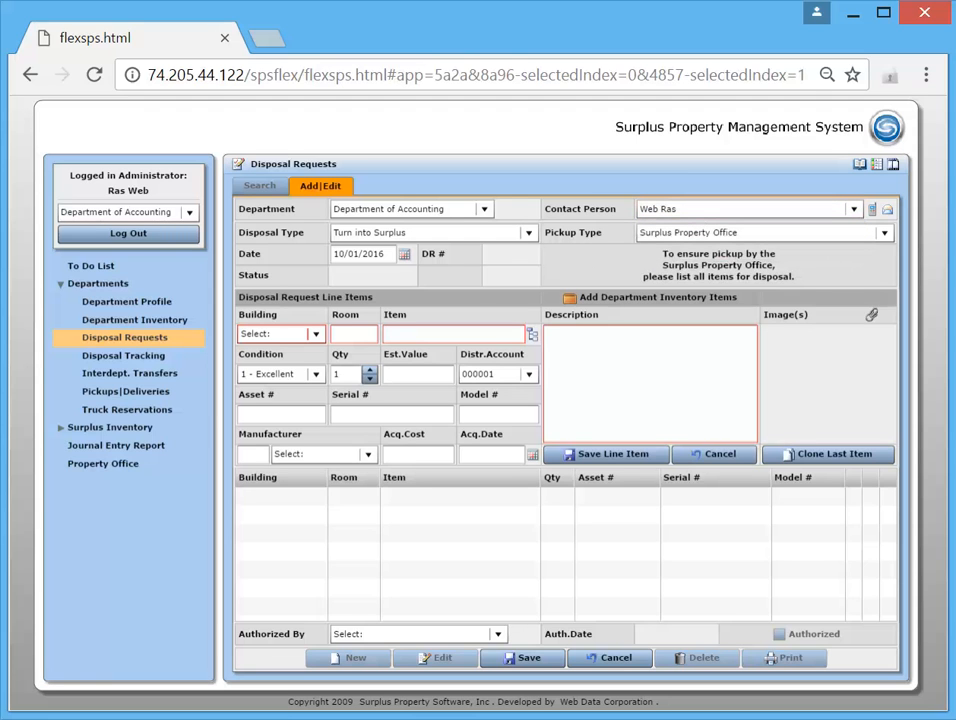
click(531, 235)
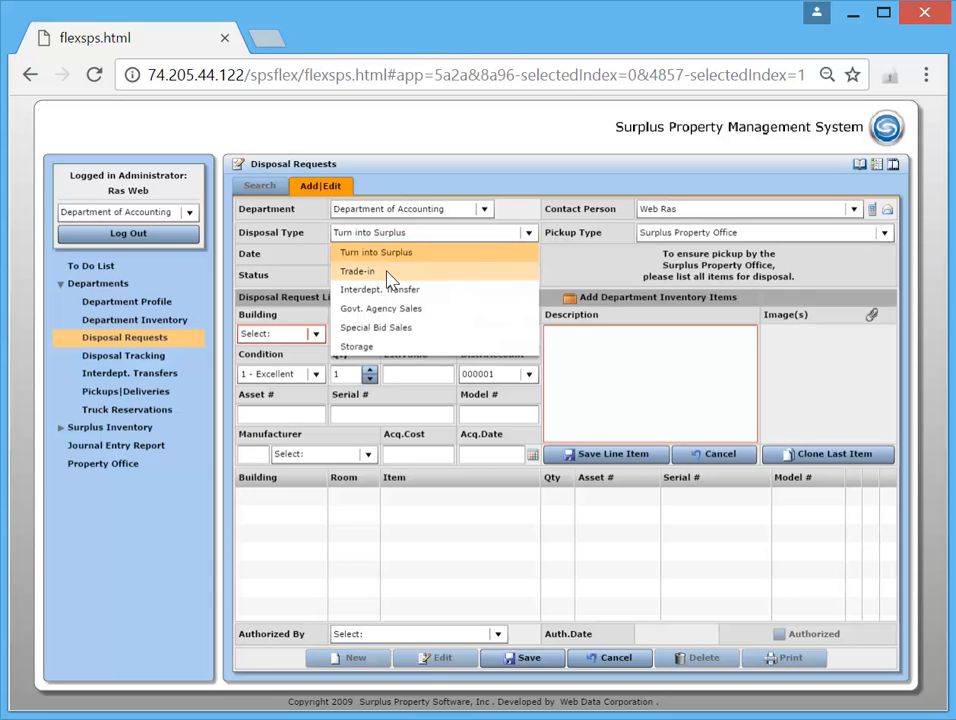
click(720, 237)
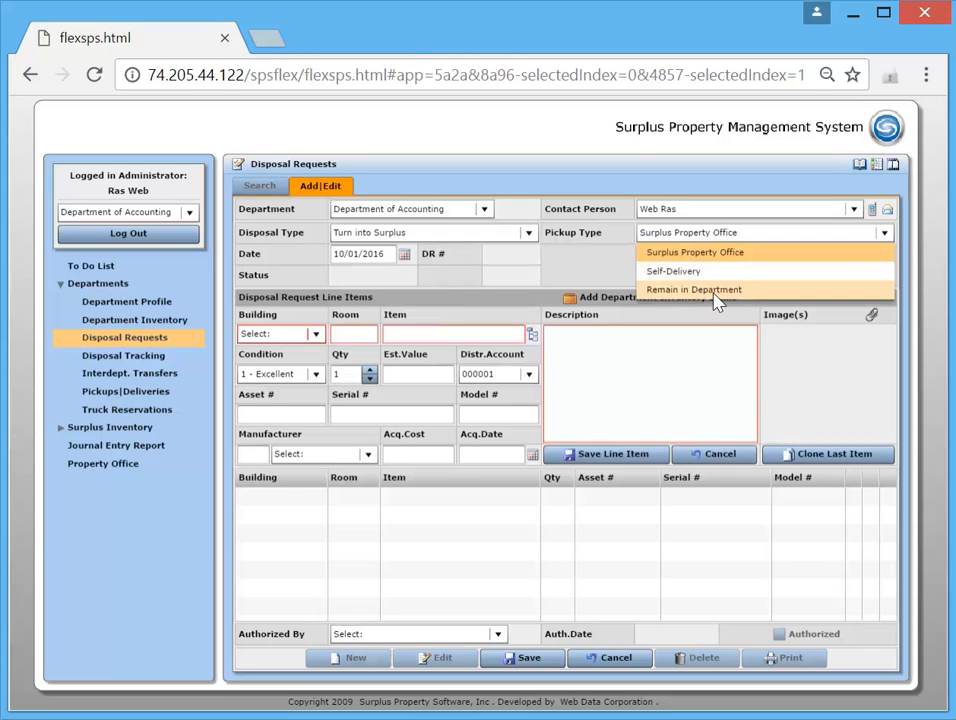
click(698, 252)
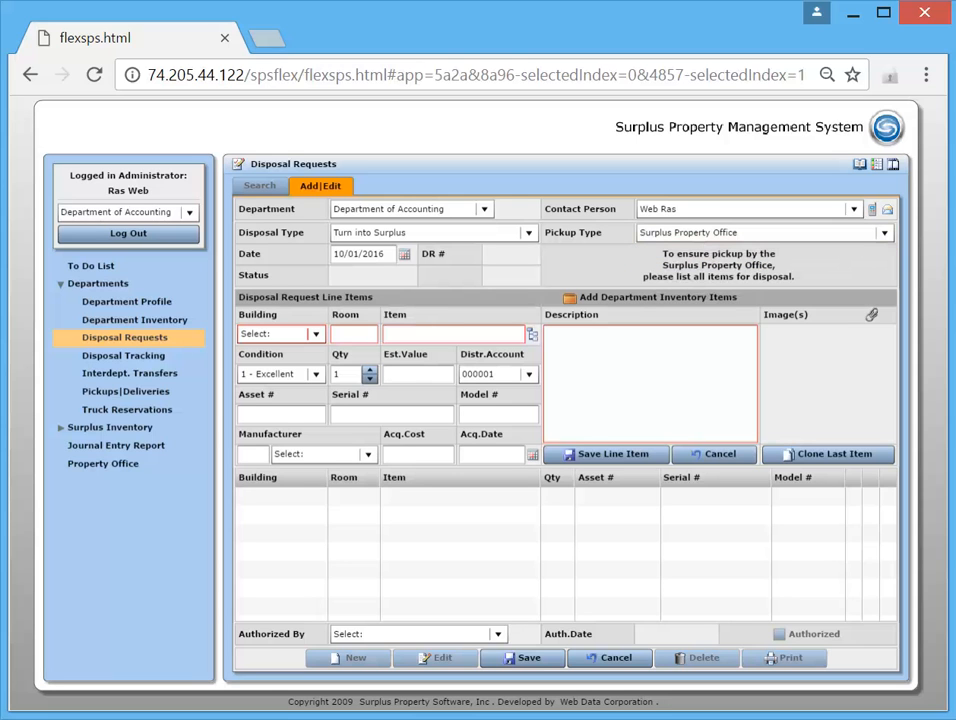
Set the line item's building to McClelland Hall and its room to 33
click(315, 334)
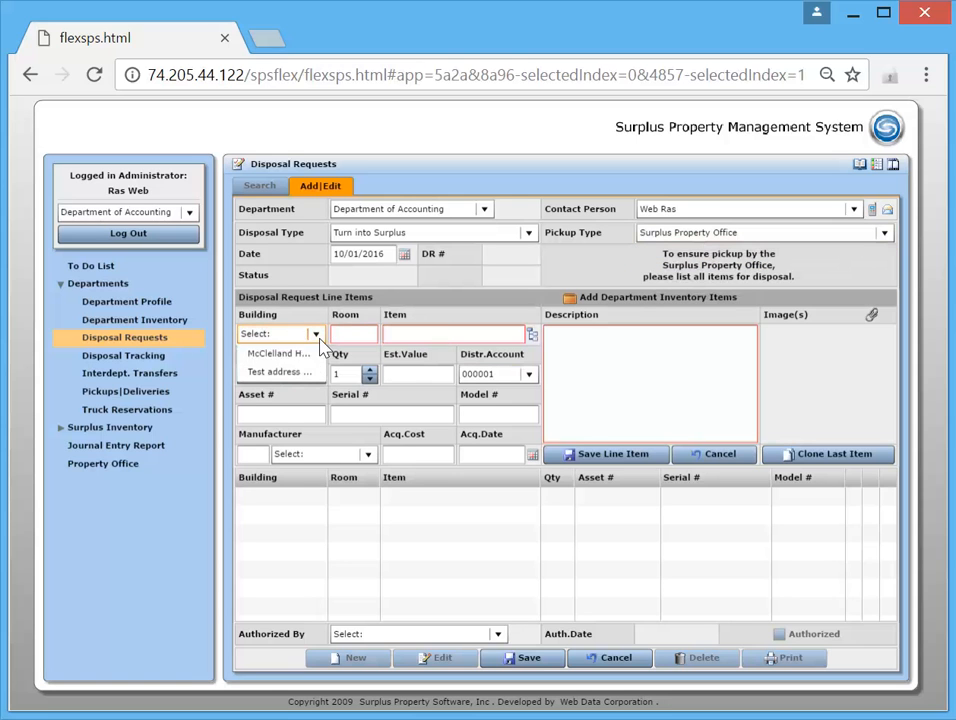
click(290, 358)
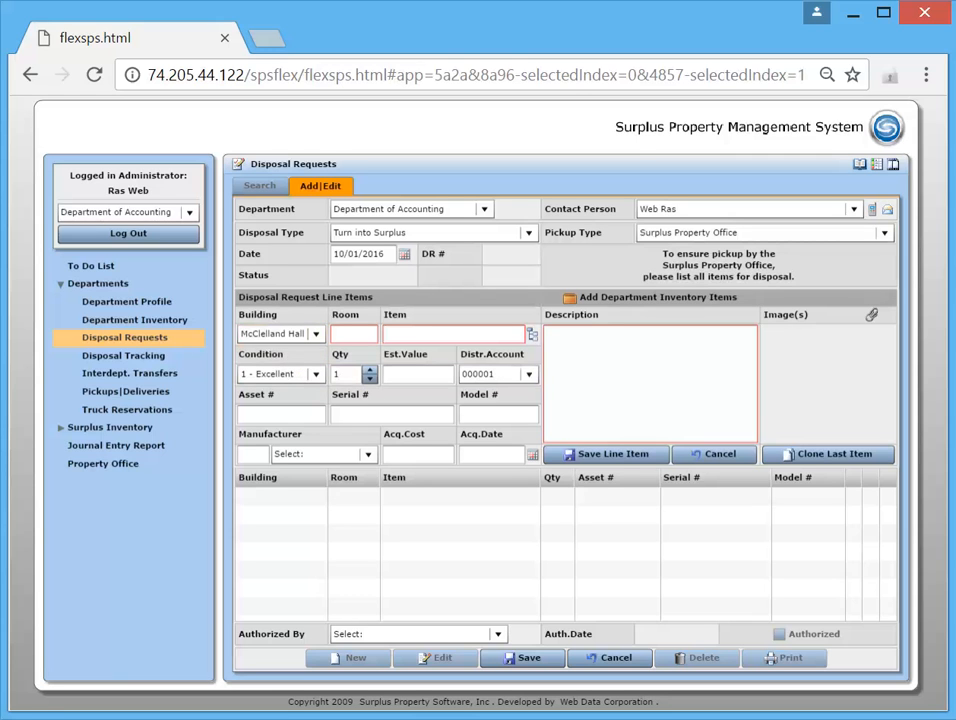
click(315, 334)
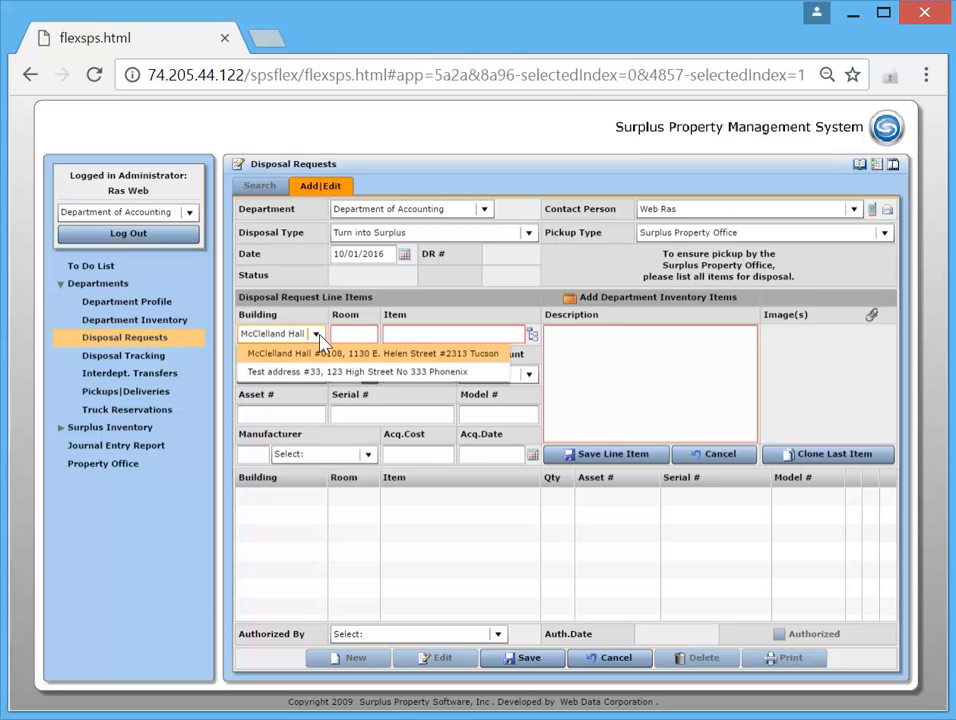
click(320, 335)
click(354, 334)
text(33)
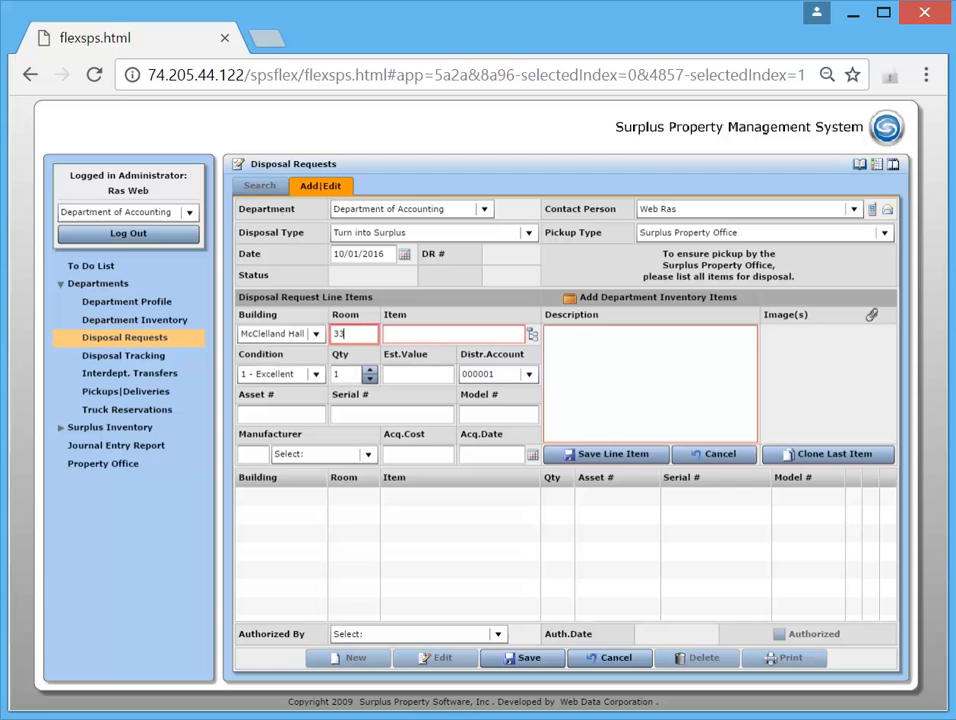
Search the inventory categories for "computer" and choose Computer System as the line item
click(469, 337)
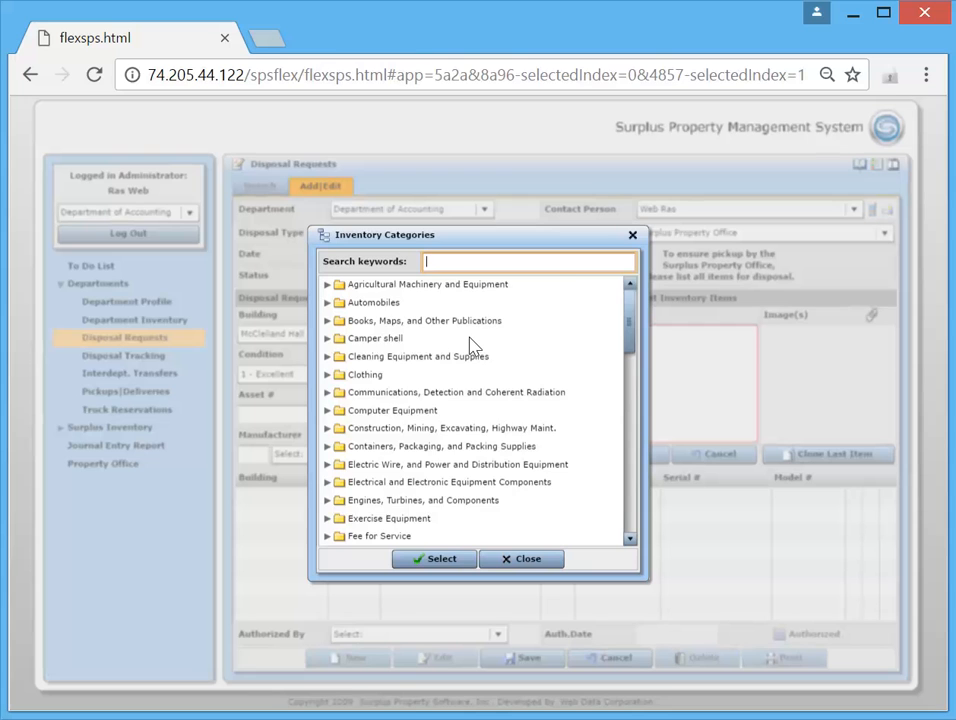
text(computer)
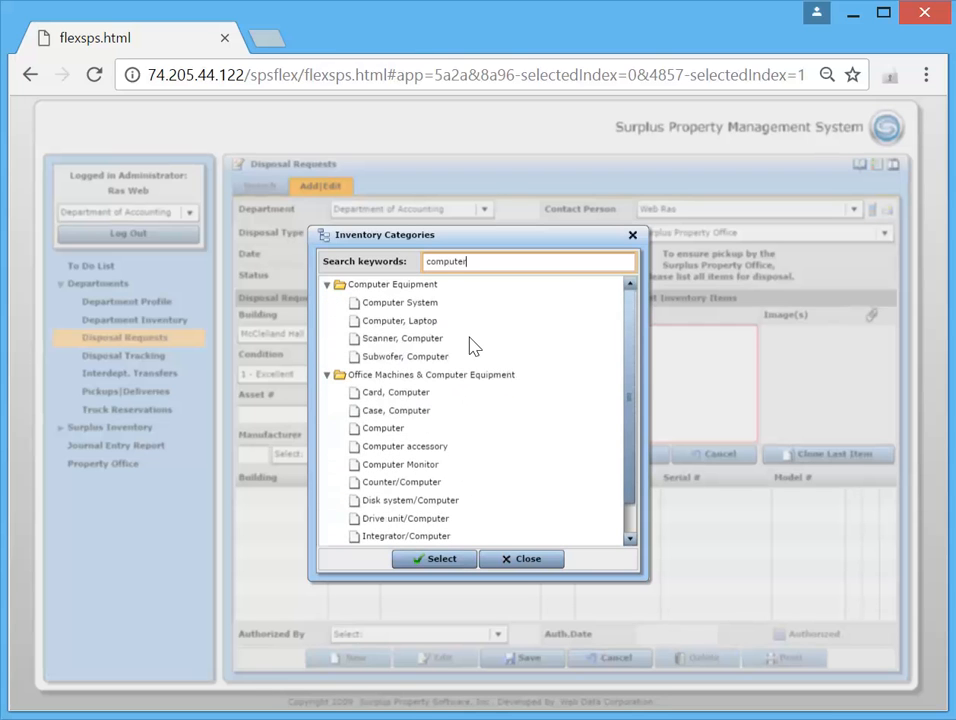
click(388, 302)
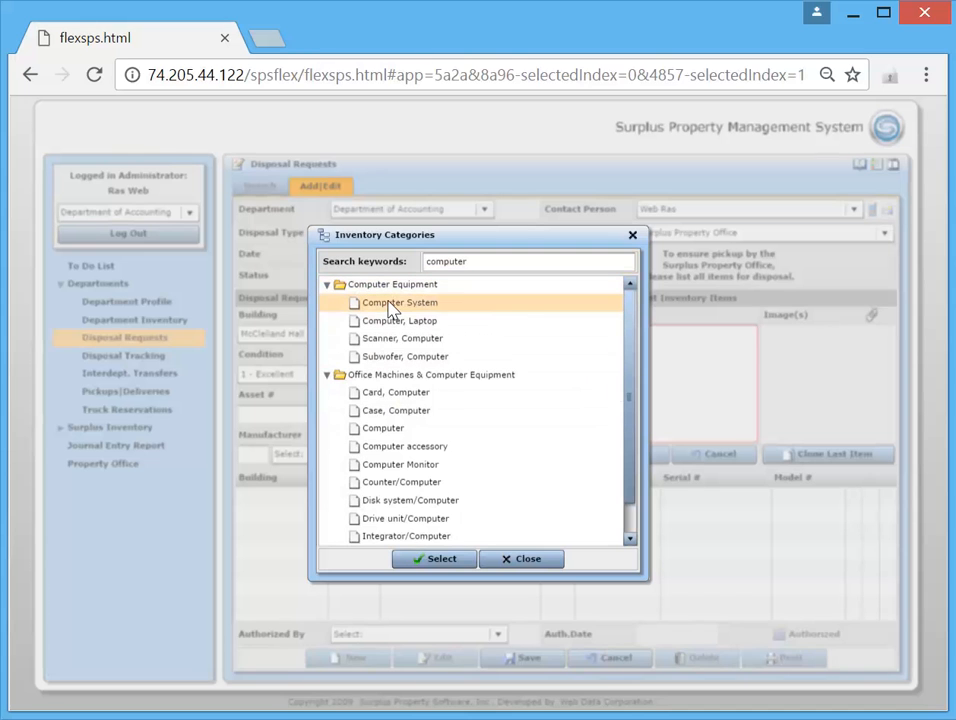
click(442, 562)
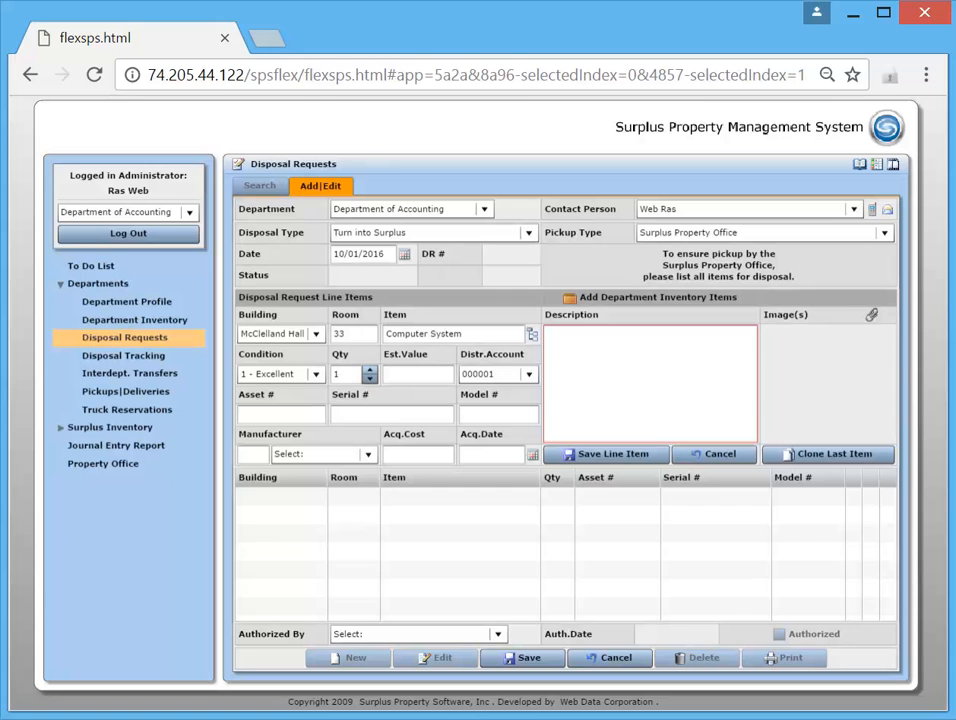
Copy asset number A297975 from SPS_Assets.txt in Notepad and paste it as the line item's asset number in the browser form
key(alt+Tab)
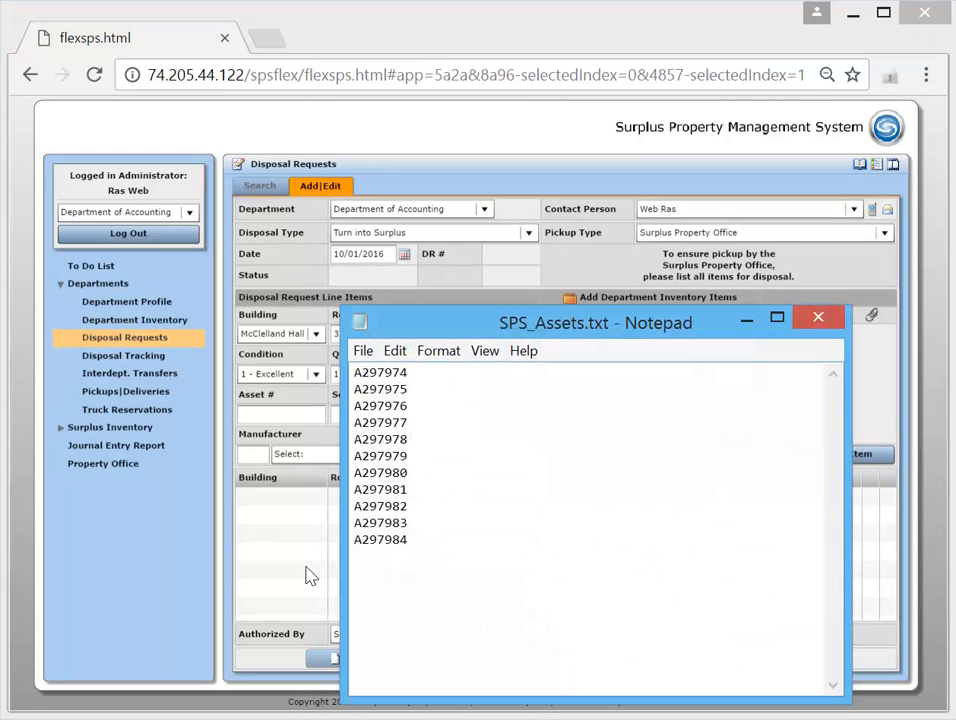
key(shift+Up)
key(ctrl+c)
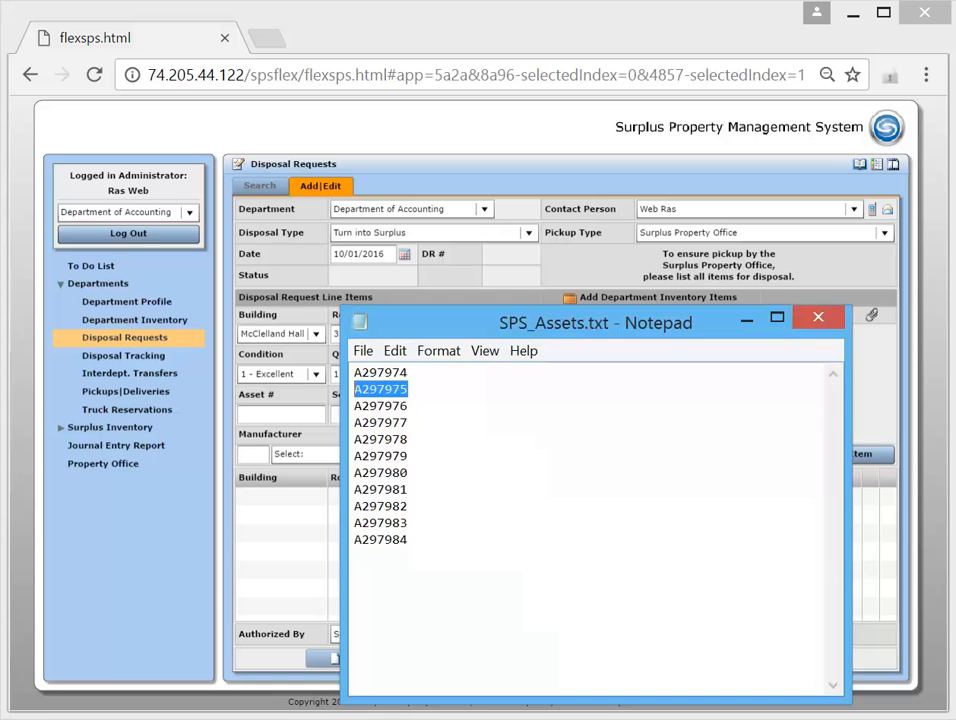
click(820, 320)
click(270, 416)
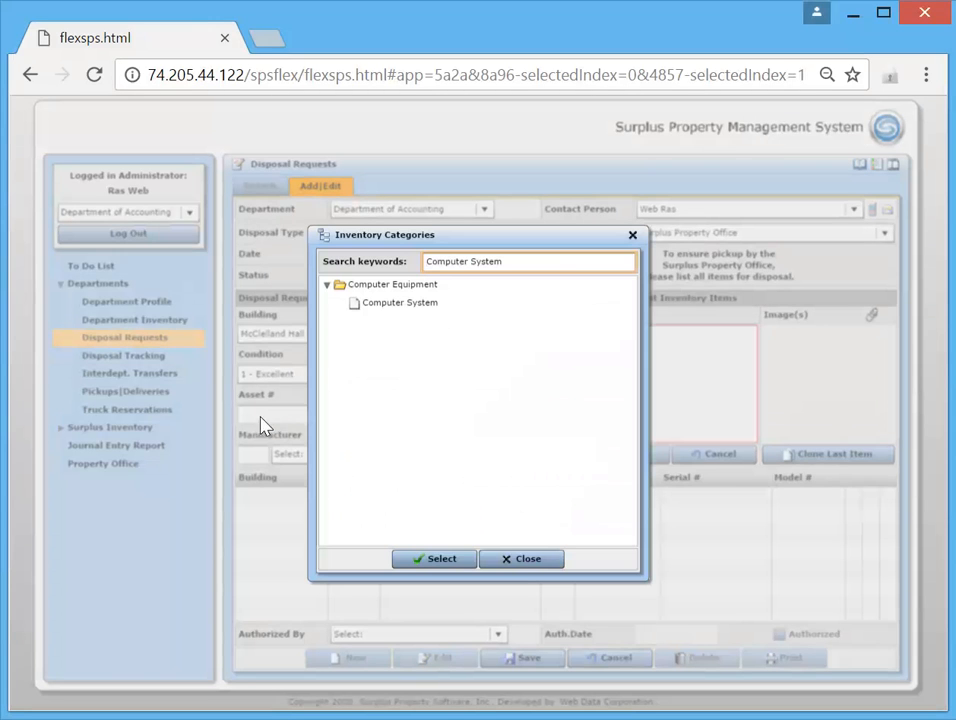
click(524, 560)
click(262, 414)
key(ctrl+v)
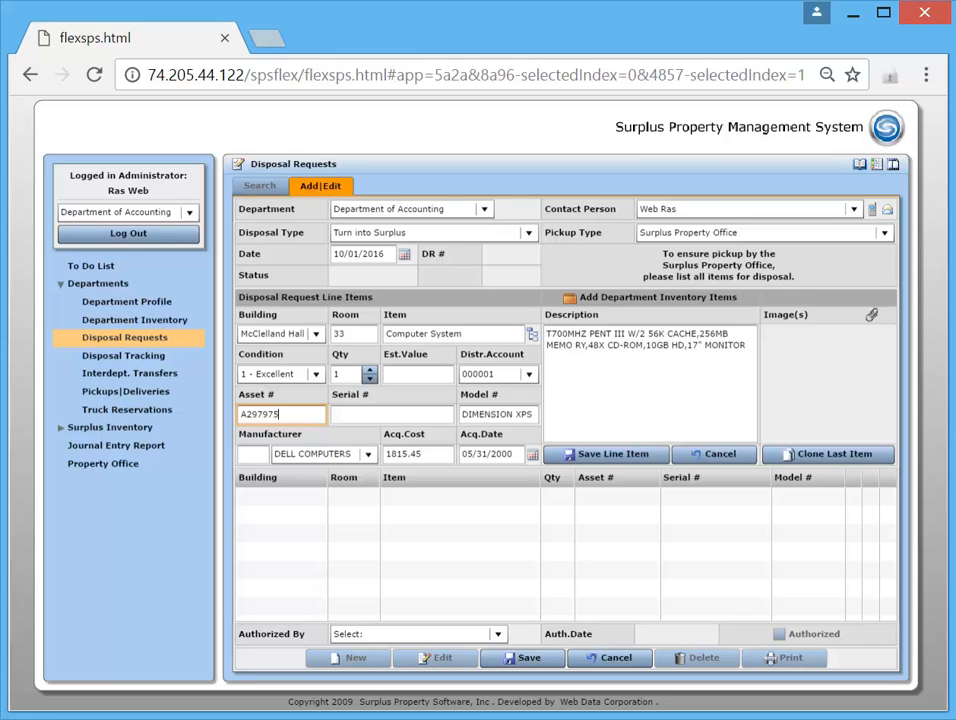
Set the computer system's condition to 2 - Good and save the line item
click(318, 380)
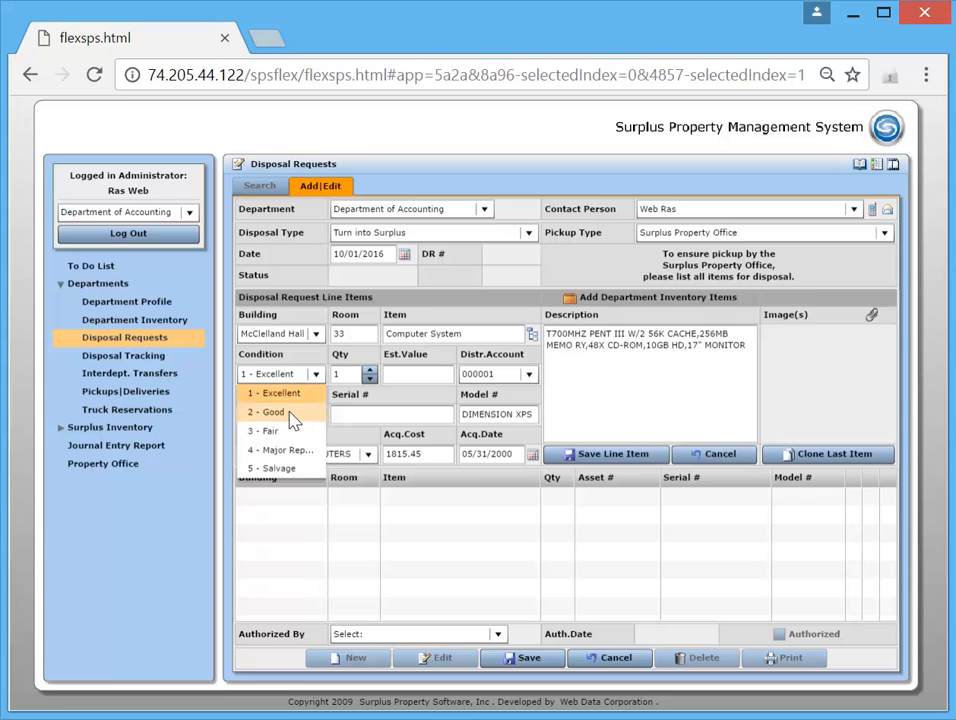
click(293, 421)
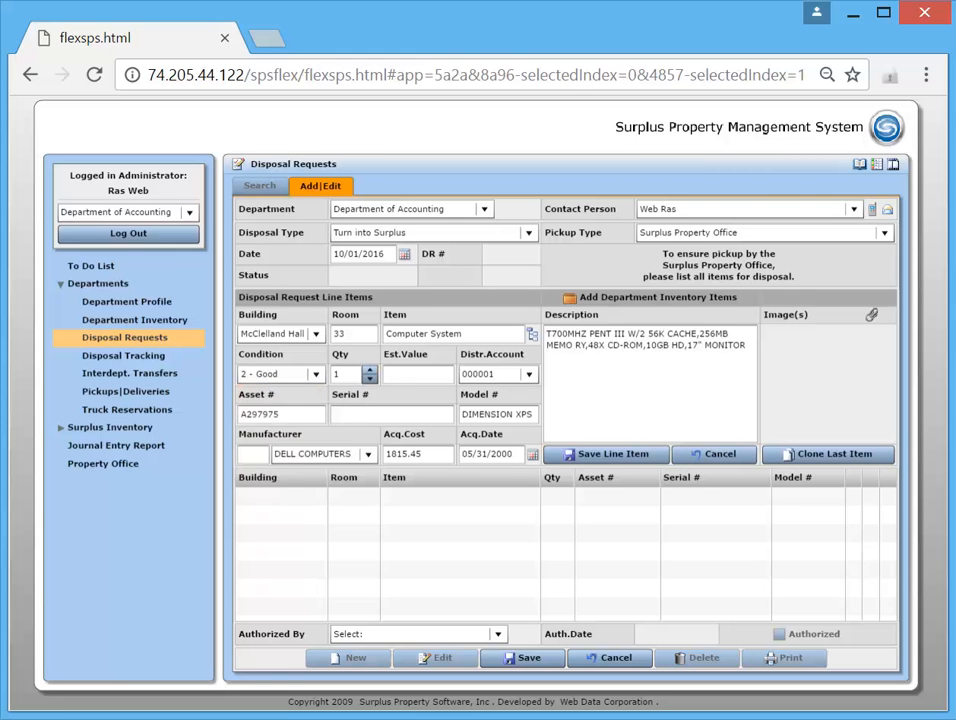
click(414, 374)
click(529, 374)
click(530, 374)
click(608, 458)
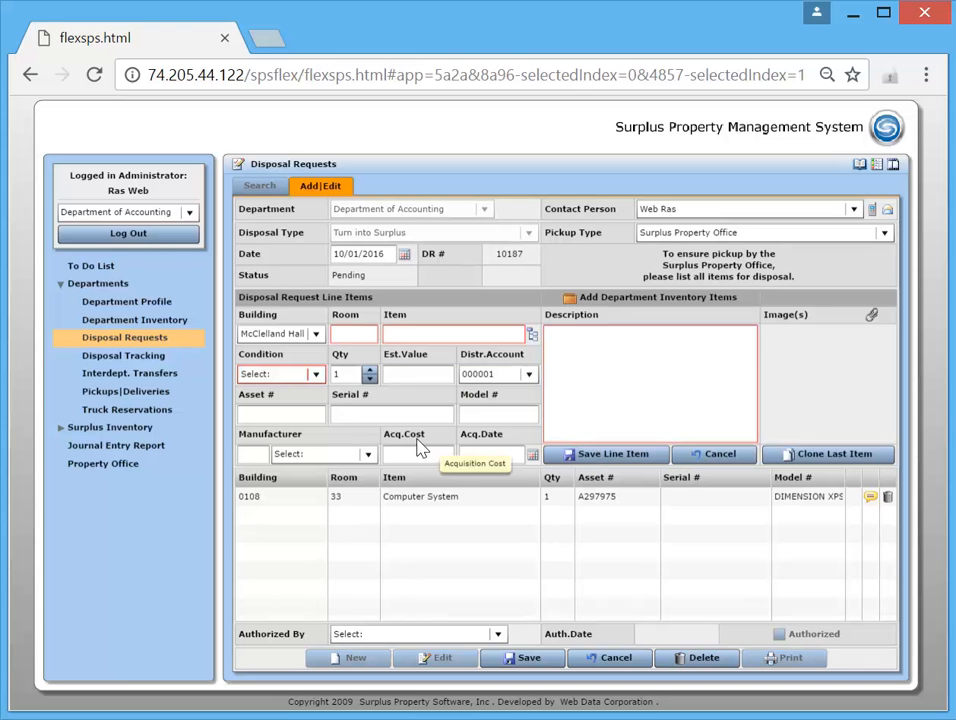
click(835, 456)
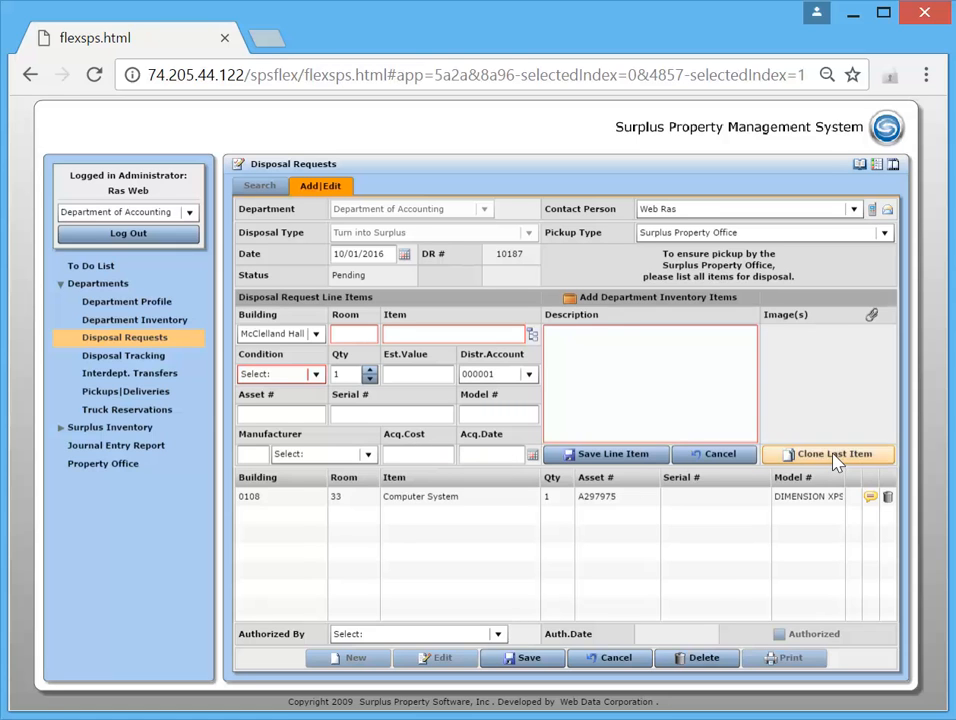
click(281, 415)
text(6786786787)
key(Tab)
text(79o7897978)
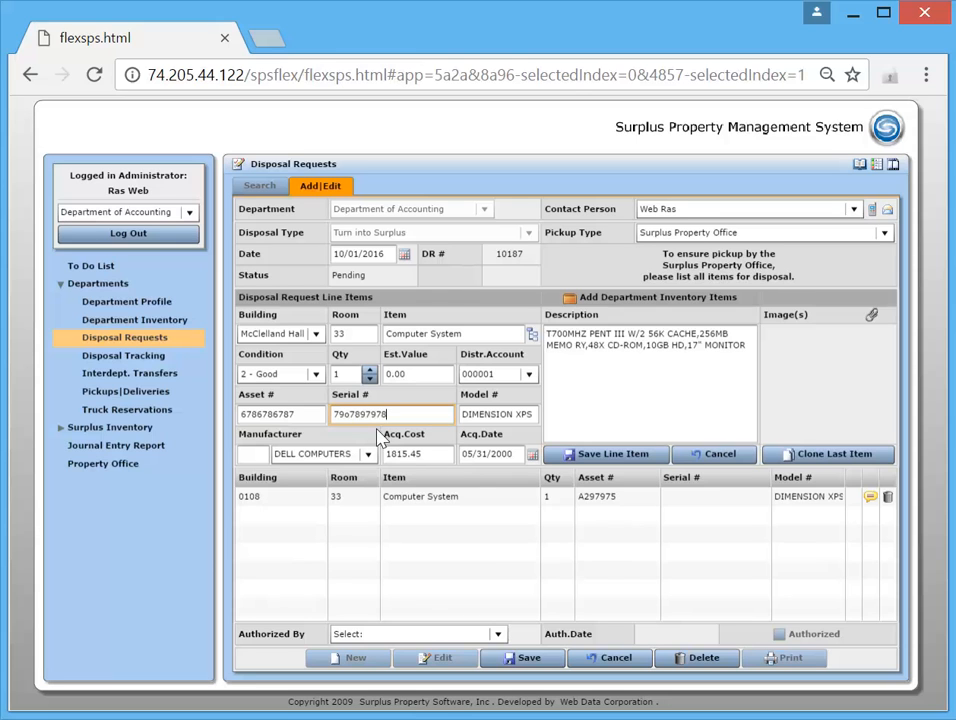
click(604, 456)
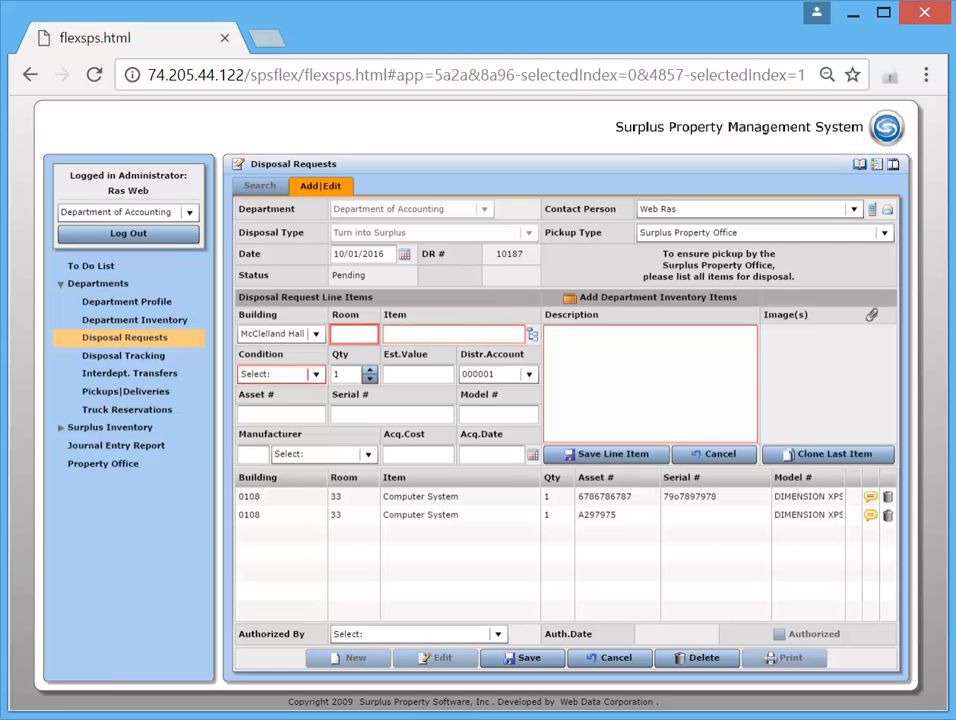
Fill in another line item for room 44 with the item Desk and the description "Desk"
text(44)
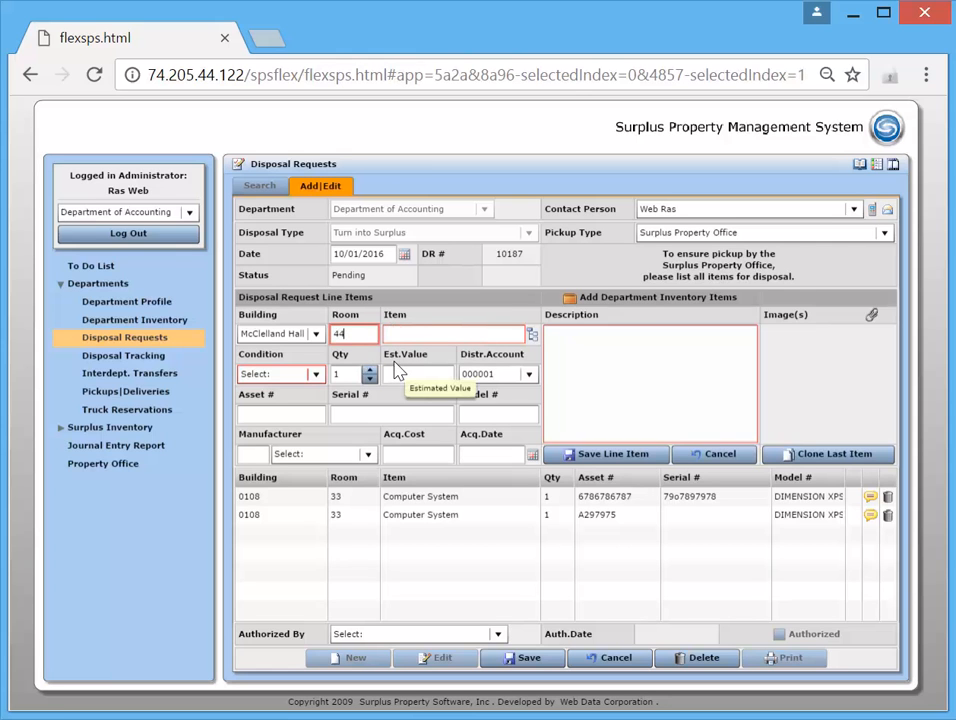
key(Tab)
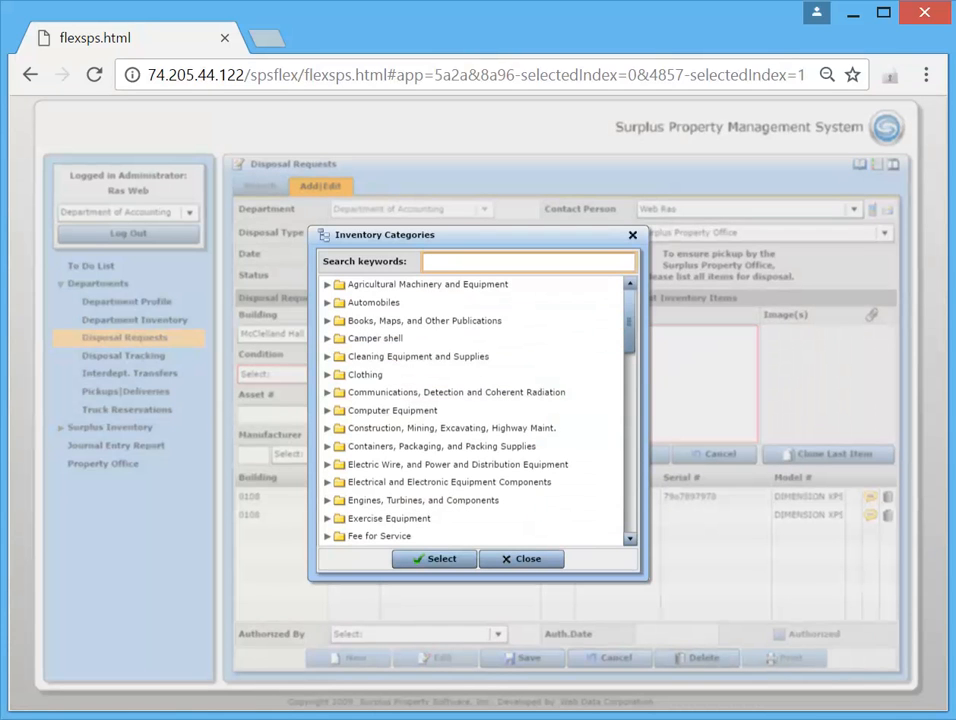
text(desk)
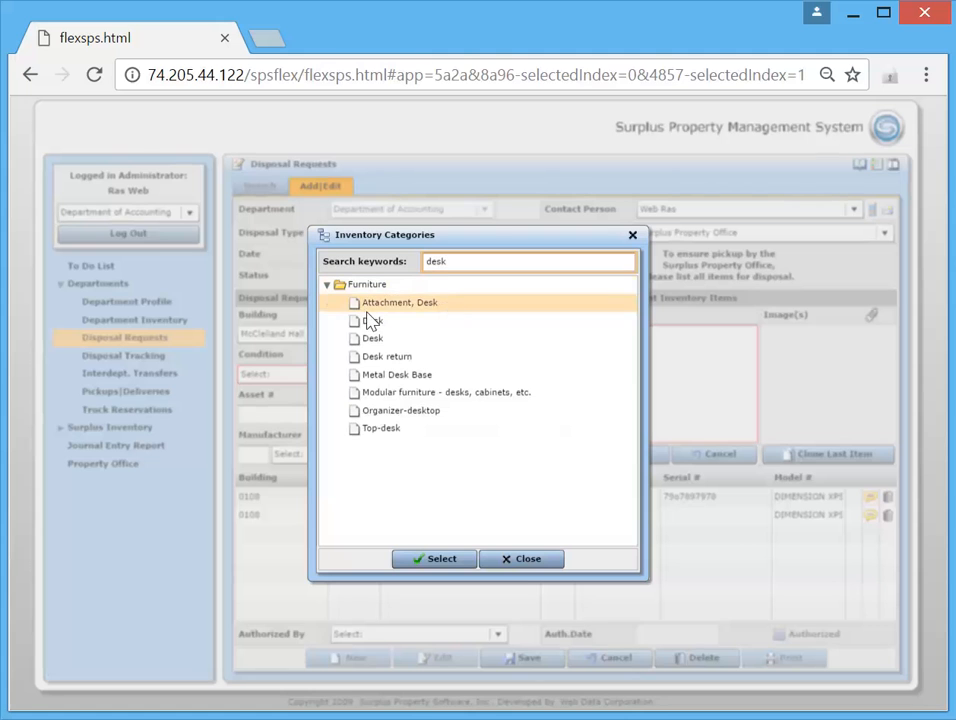
click(372, 321)
click(440, 563)
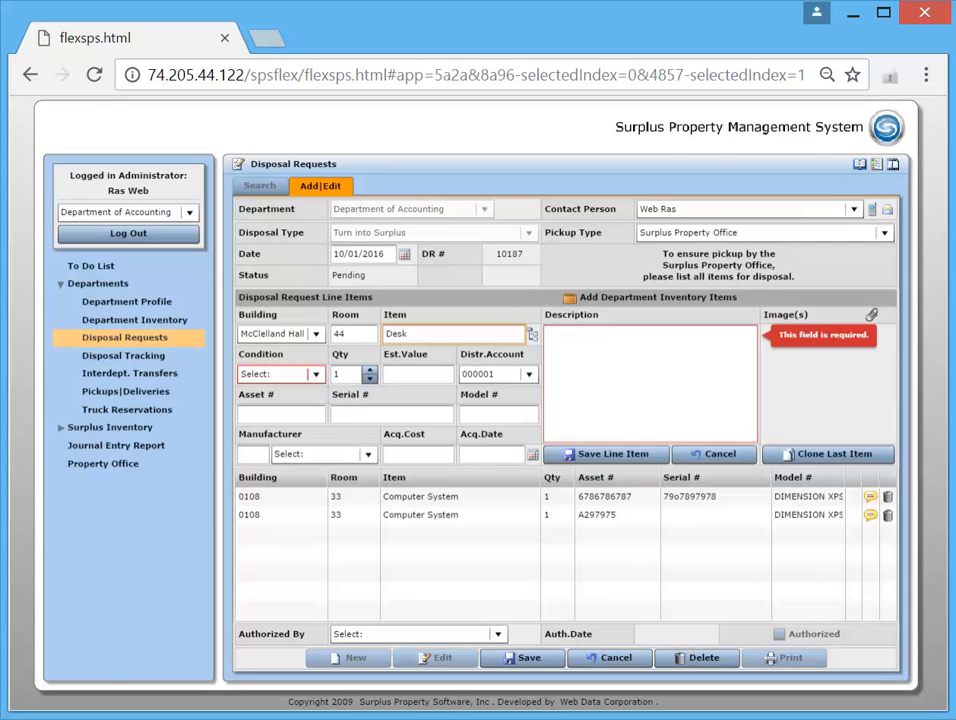
click(645, 374)
text(Desk)
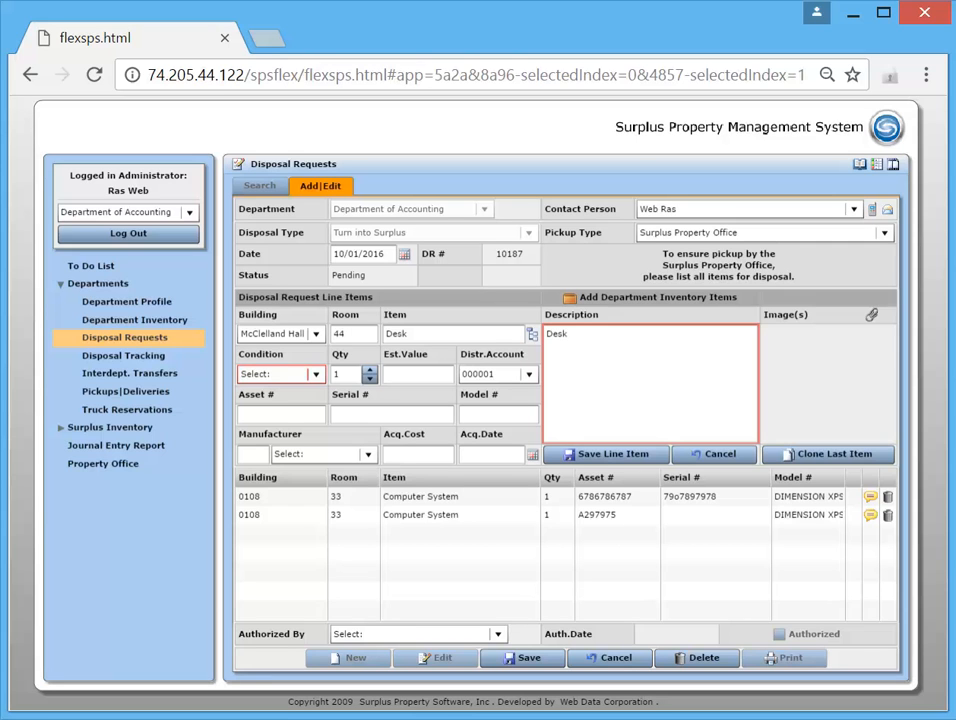
Set the desk line item's condition to 2 - Good
mouse_move(320, 375)
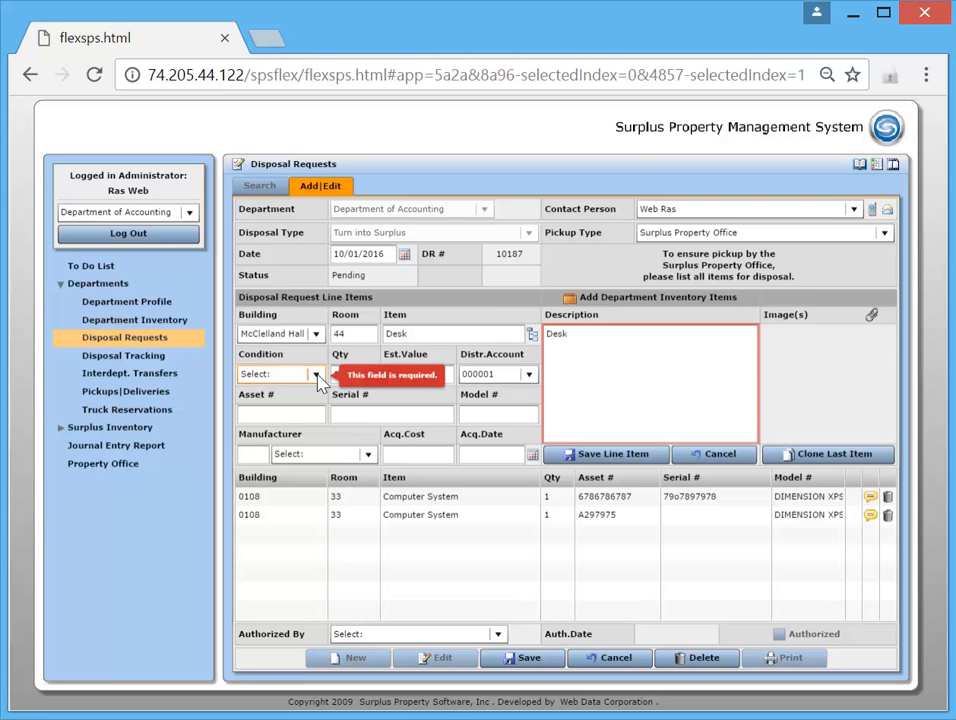
click(316, 374)
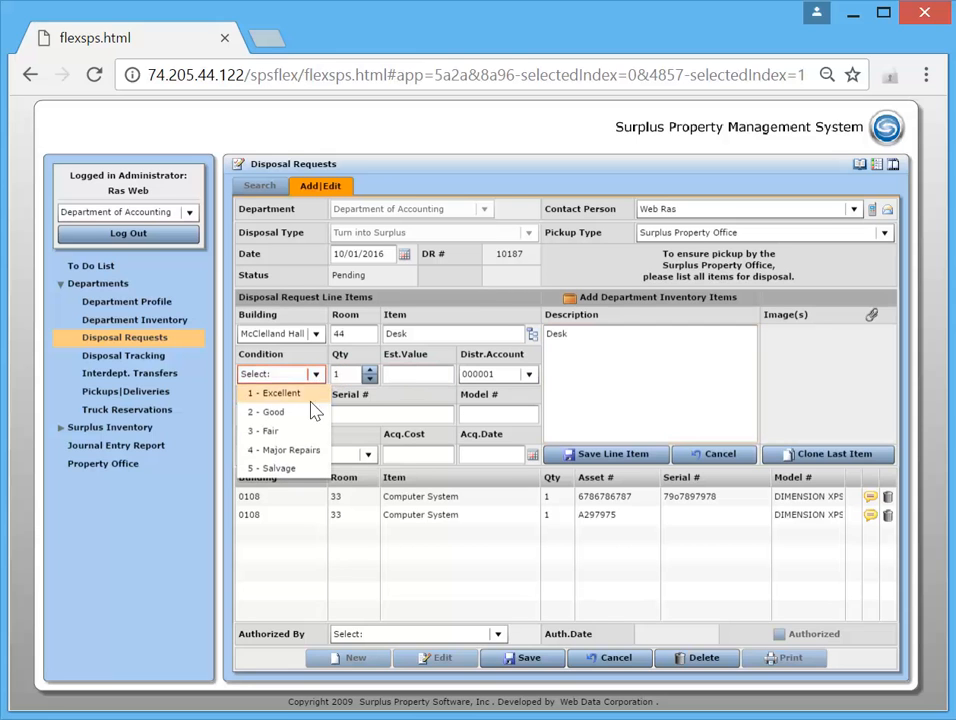
click(268, 410)
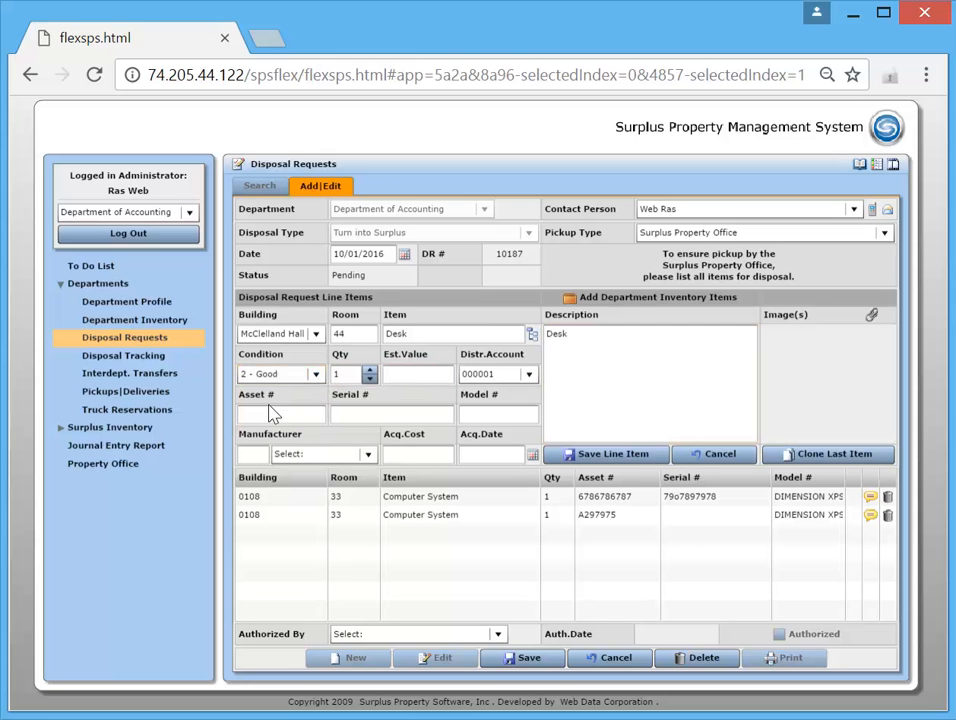
Choose the image files A001.jpg, A002.jpg and A003.jpg from the SPSDemoImages folder as attachments for the desk line item
click(873, 319)
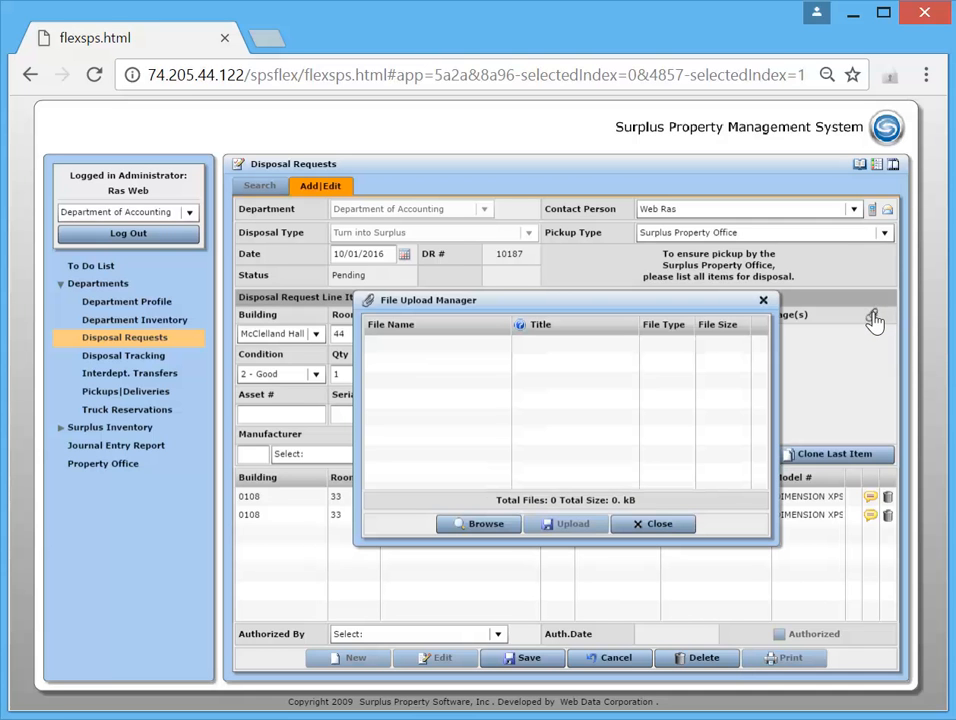
click(487, 531)
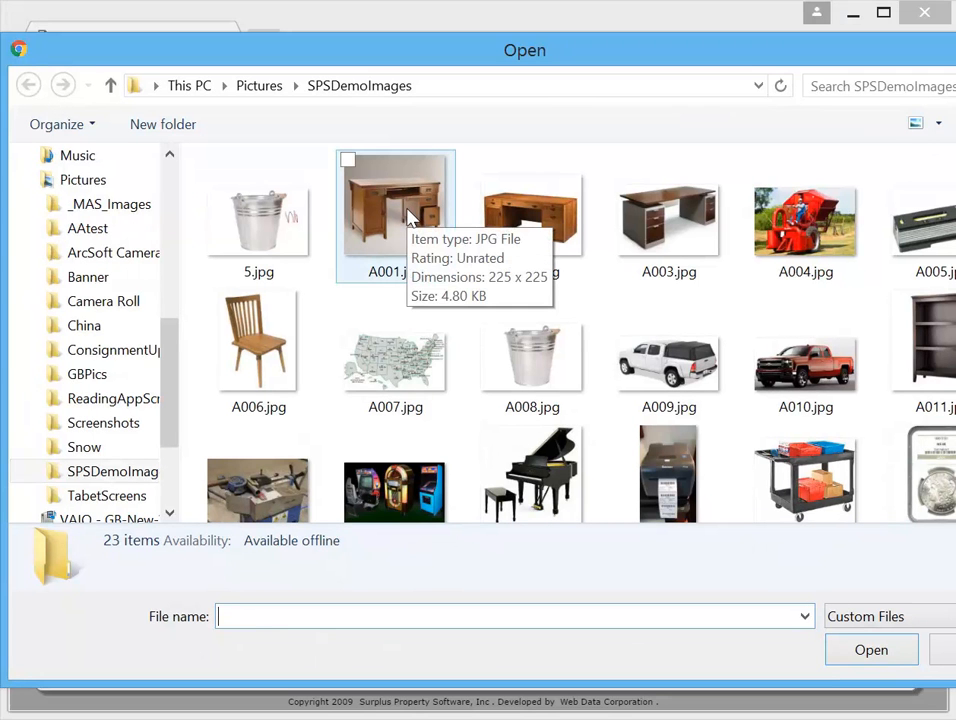
click(410, 218)
ctrl+click(508, 213)
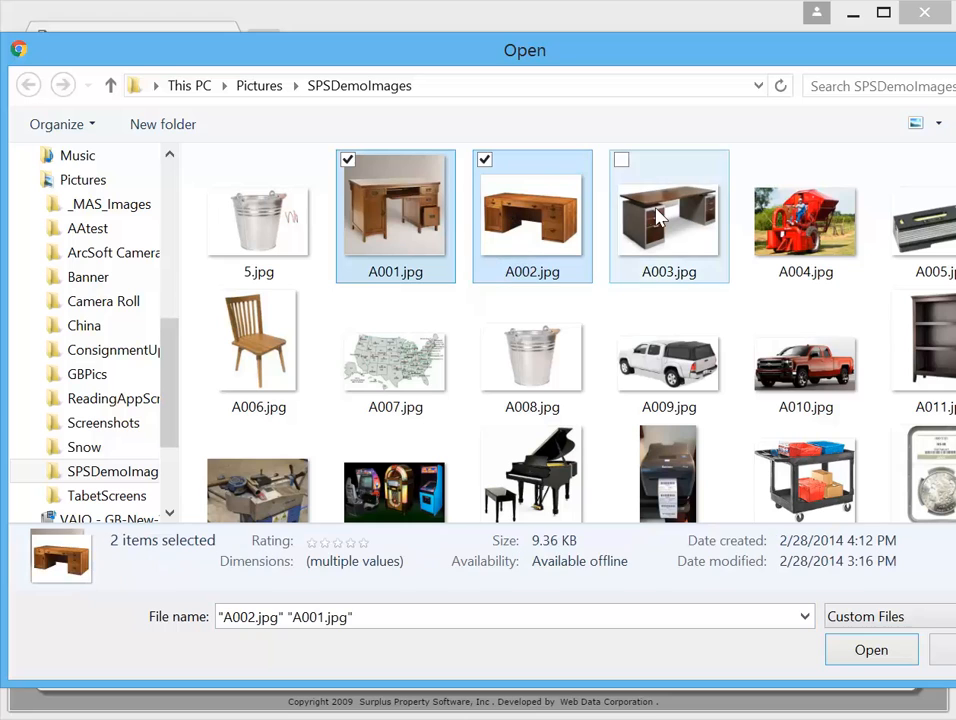
ctrl+click(657, 216)
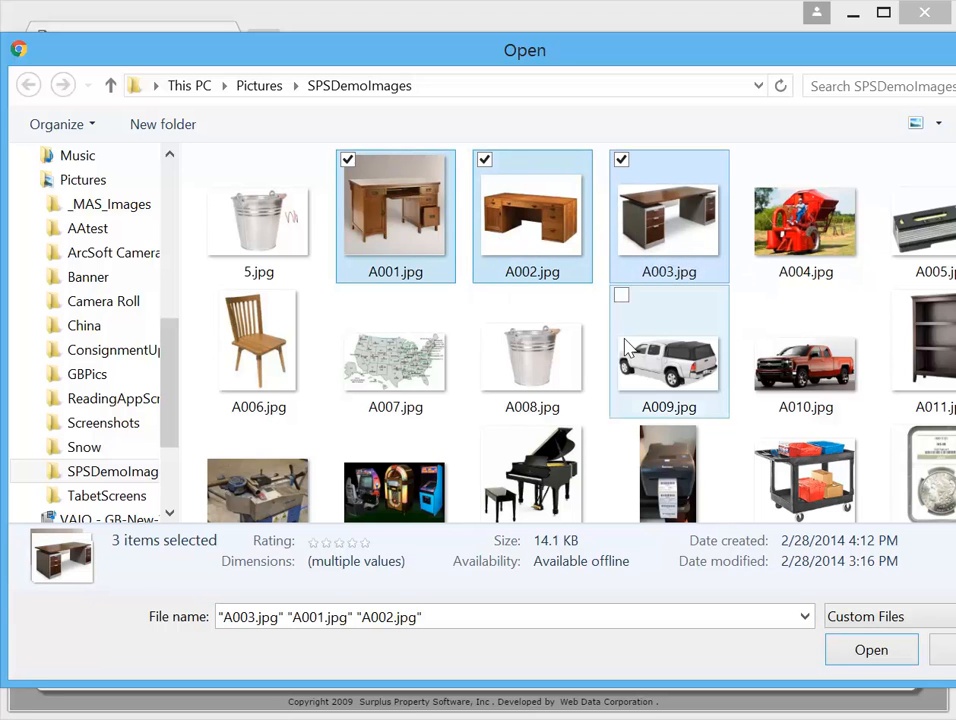
click(871, 651)
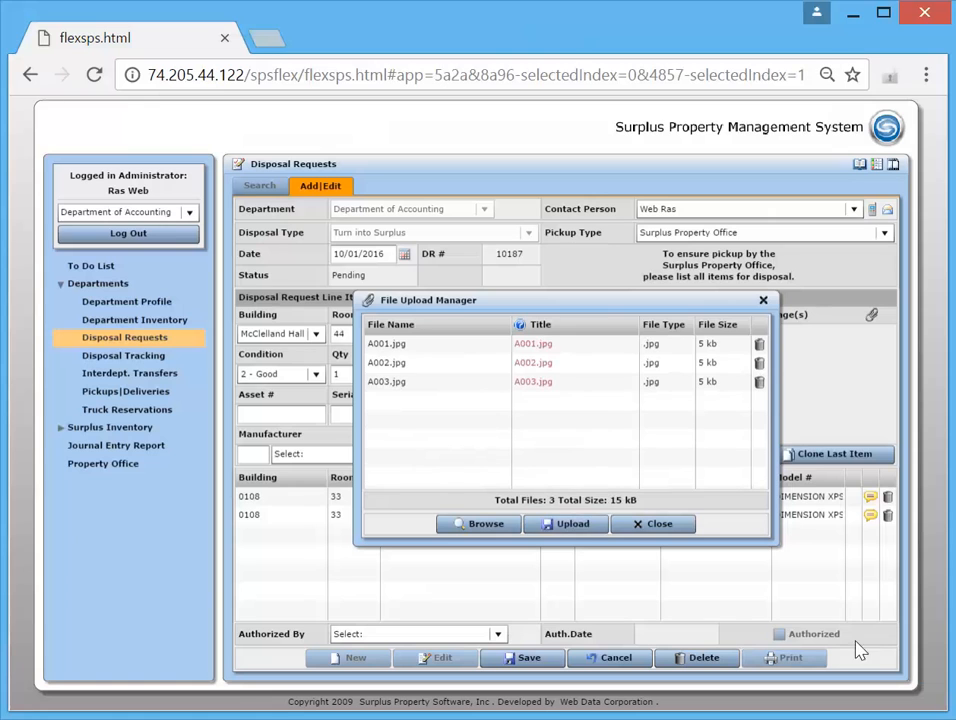
Title the A001.jpg image "ewrtwertw" and upload all the chosen desk images
click(550, 346)
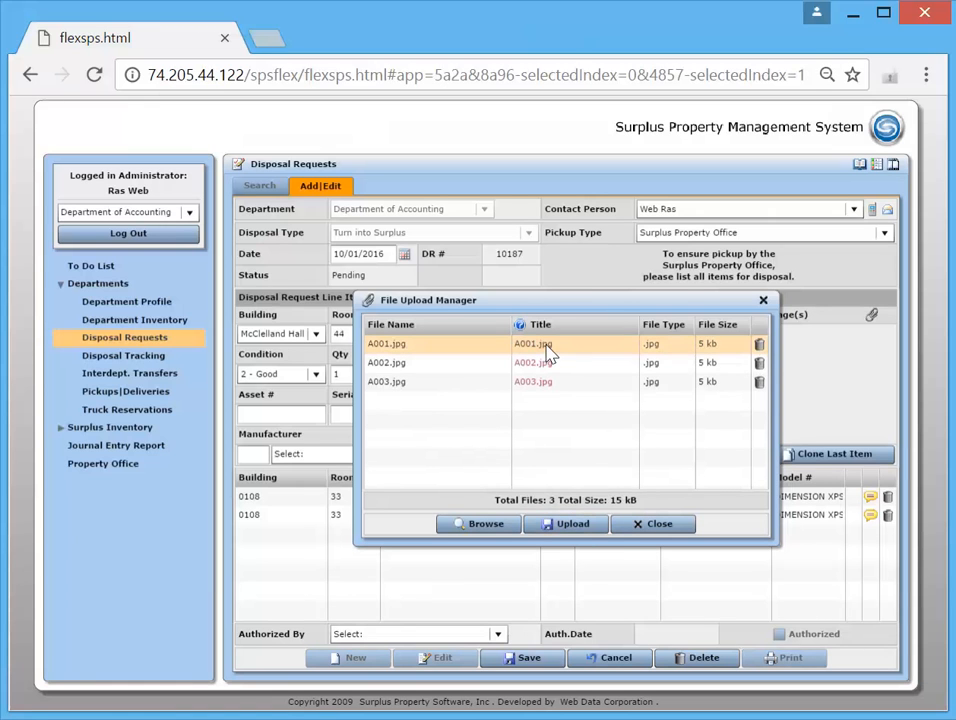
text(ewrtwertw)
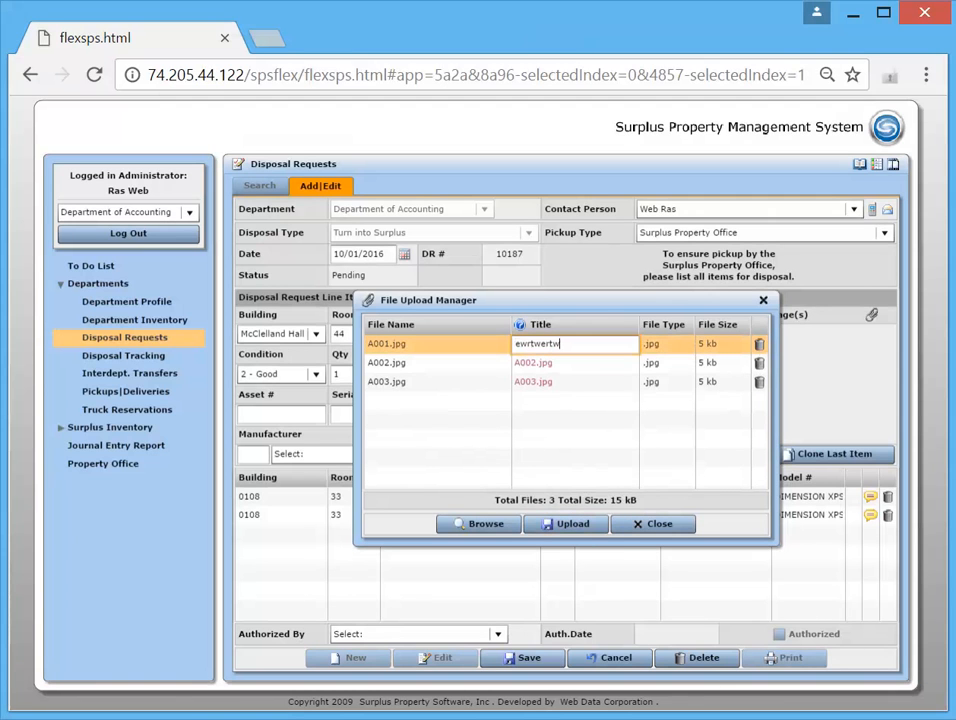
click(560, 527)
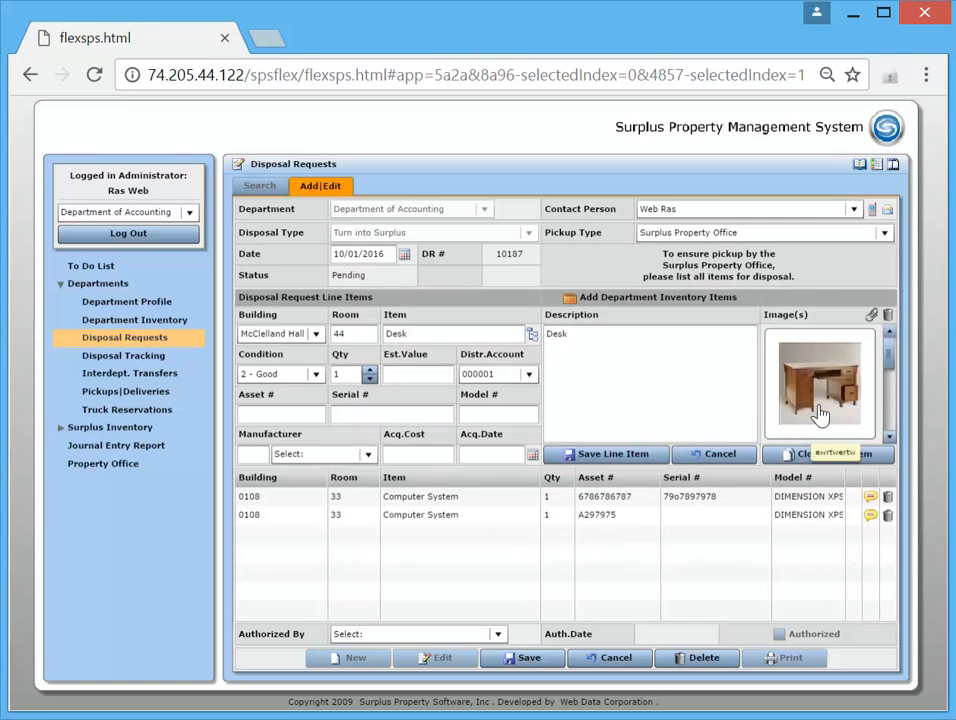
Preview the uploaded desk images one after another up to A003.jpg, and save the desk line item
drag(891, 356, 890, 323)
double_click(848, 403)
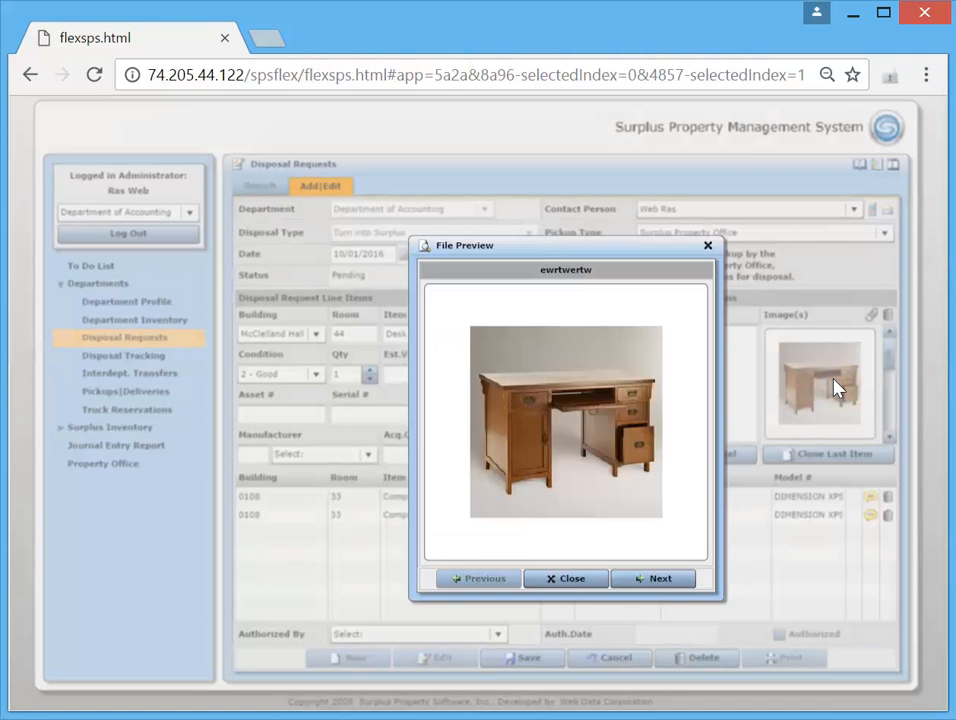
click(663, 583)
click(666, 581)
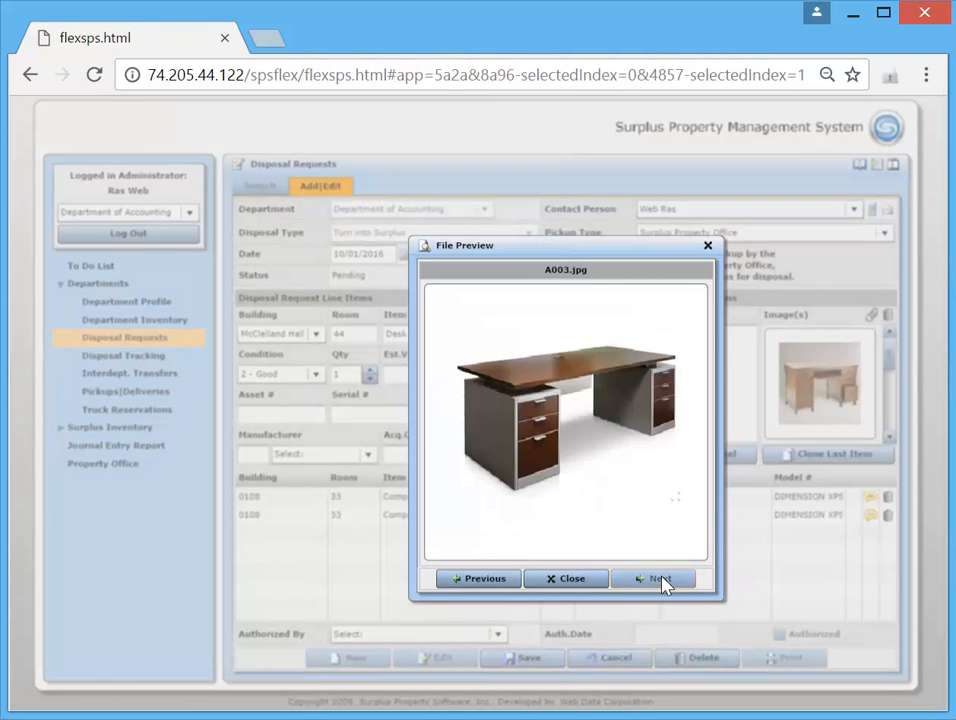
click(574, 584)
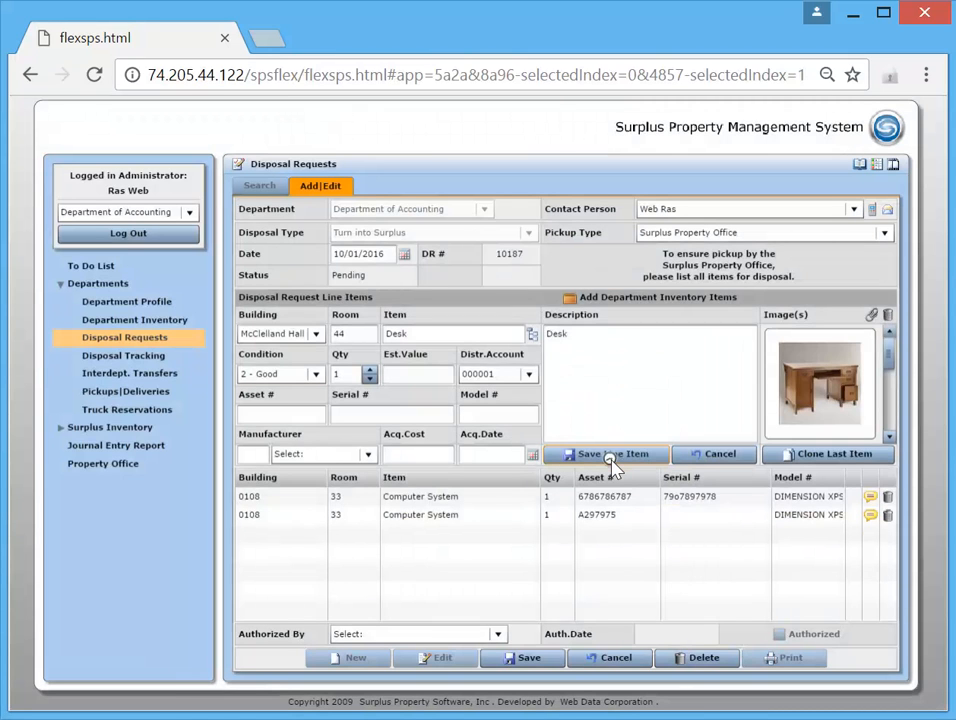
click(612, 455)
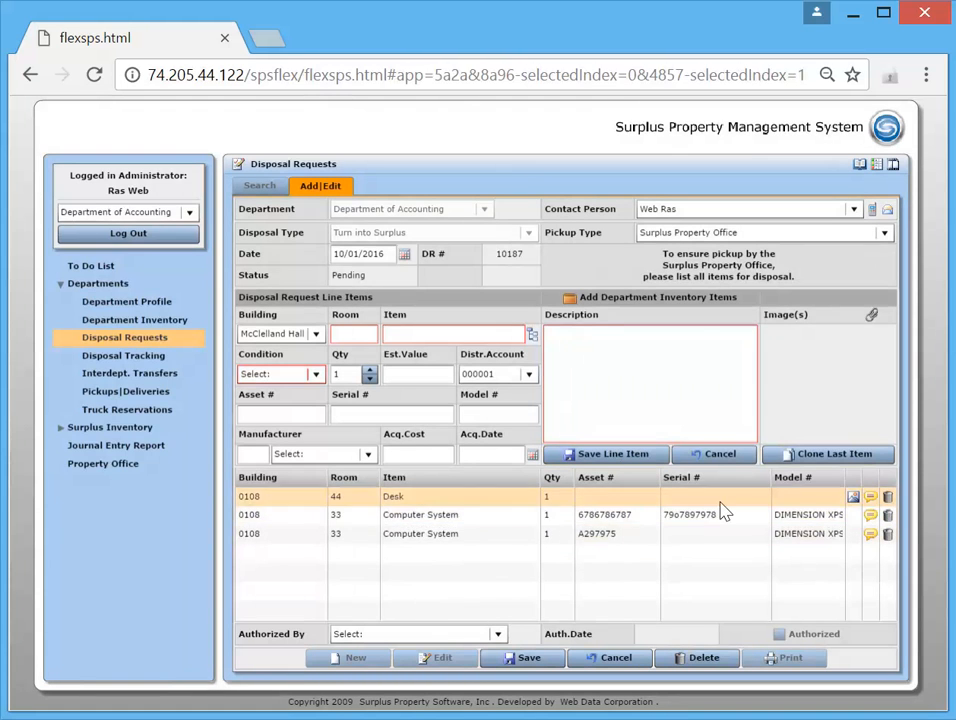
Reopen the saved desk line item, set its quantity to 3 and save it again
click(600, 500)
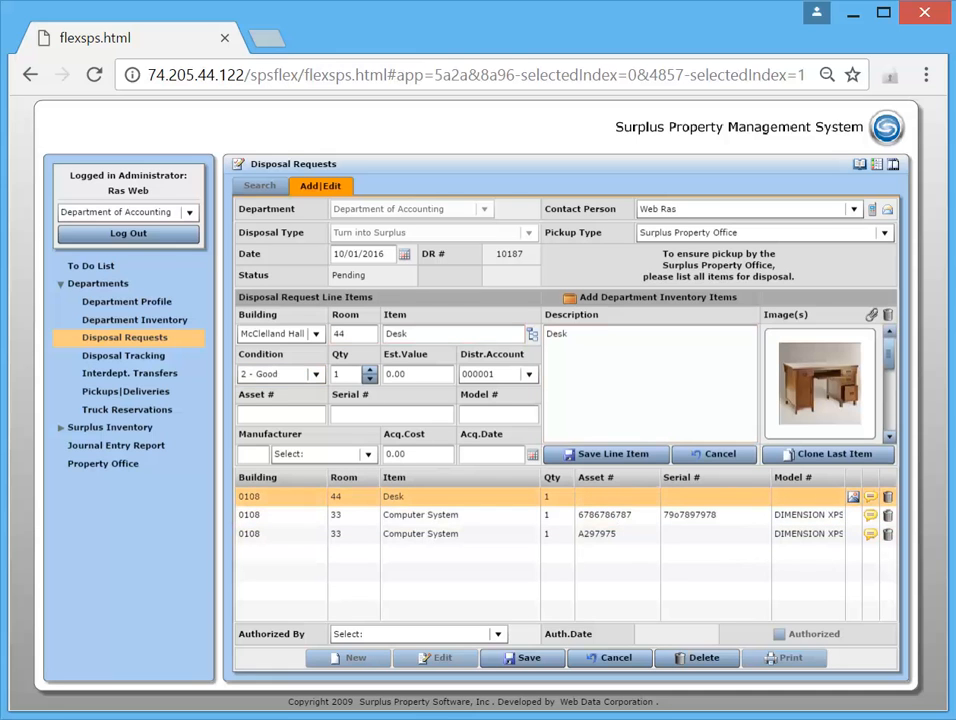
click(337, 374)
text(3)
click(613, 455)
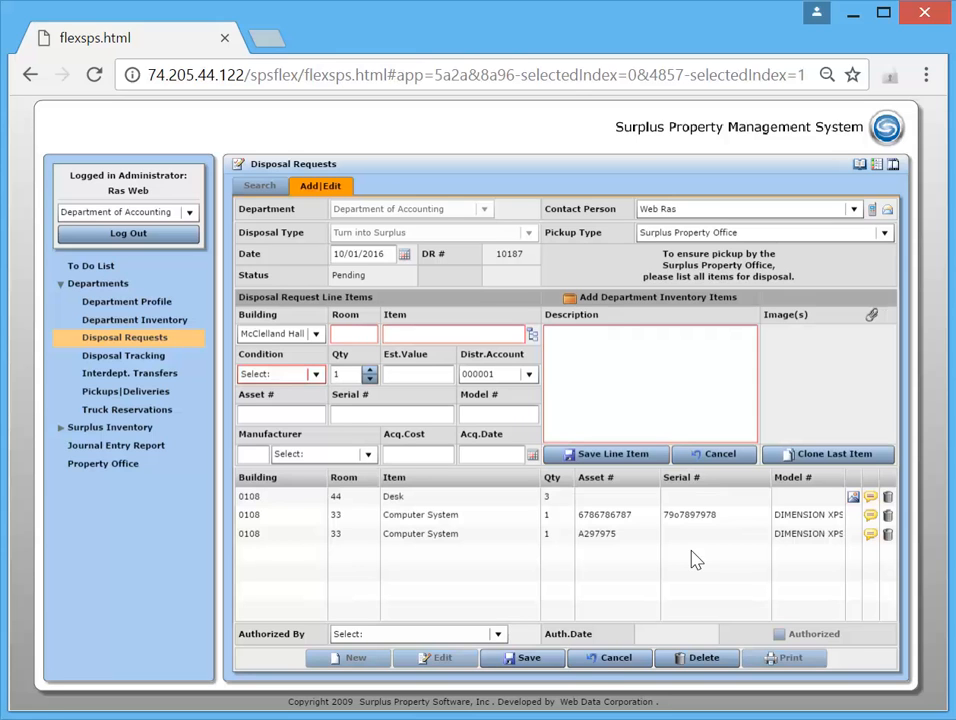
Select the request's contact person as the authorizer and authorize the disposal request, accepting the disposal conditions
click(497, 637)
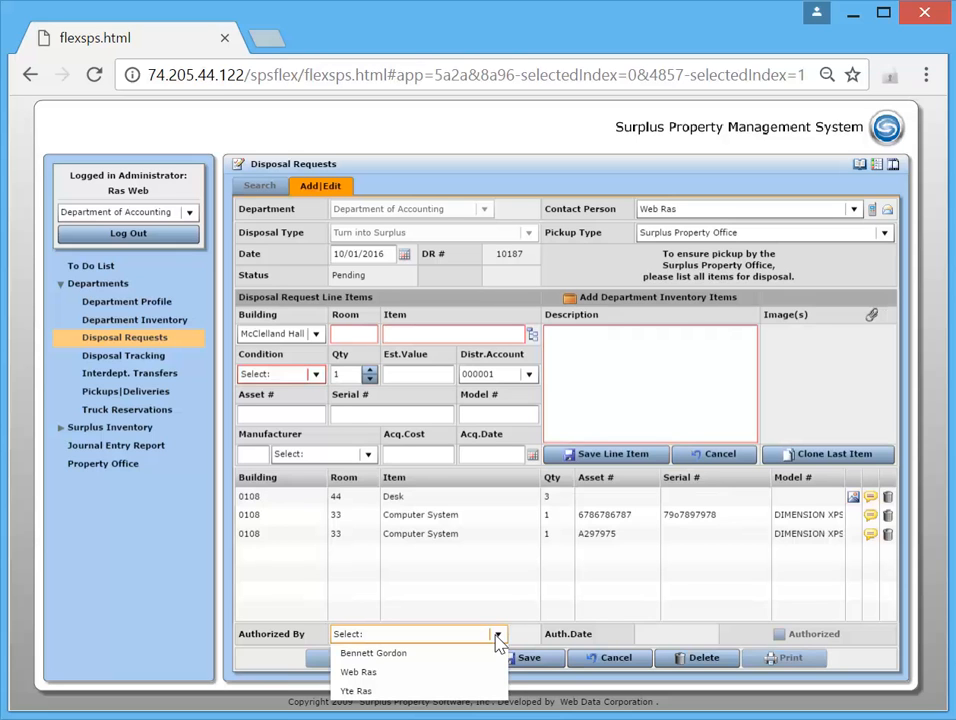
click(440, 654)
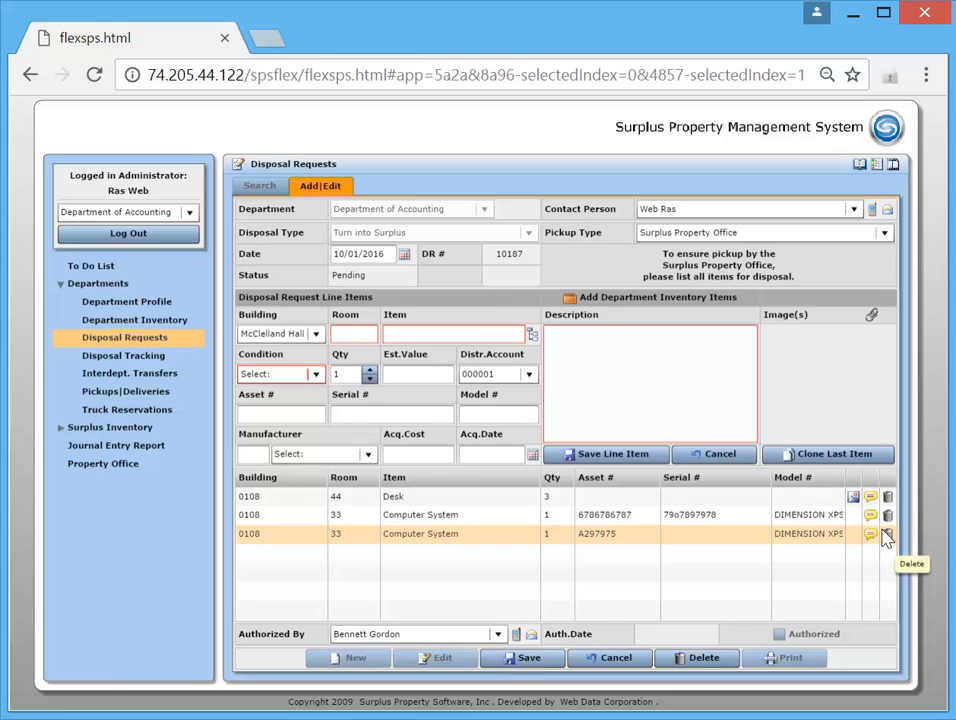
click(498, 634)
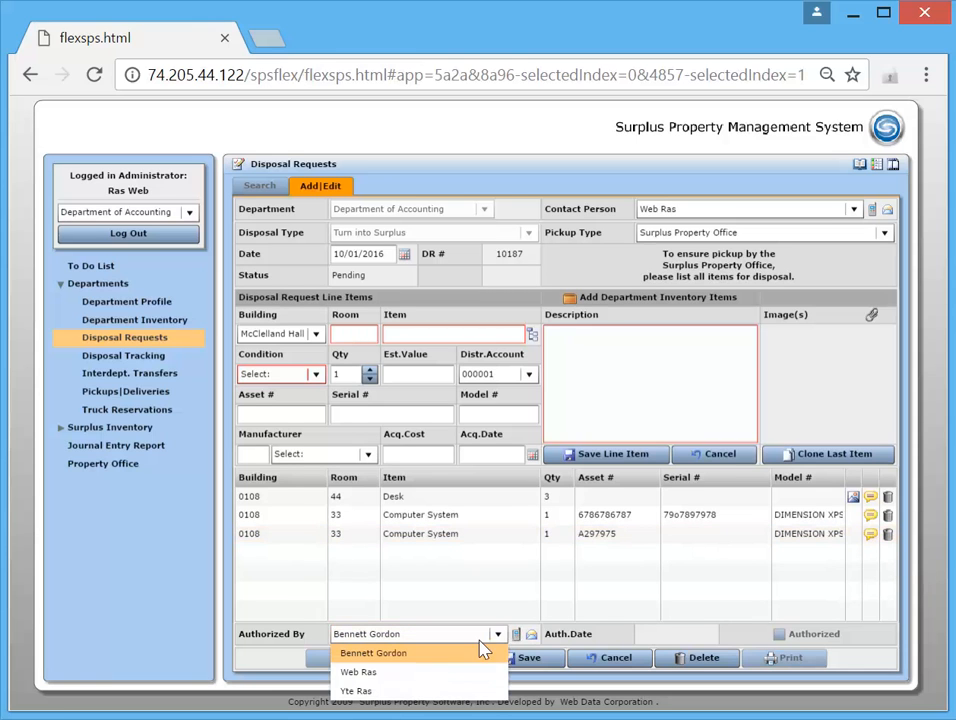
click(385, 676)
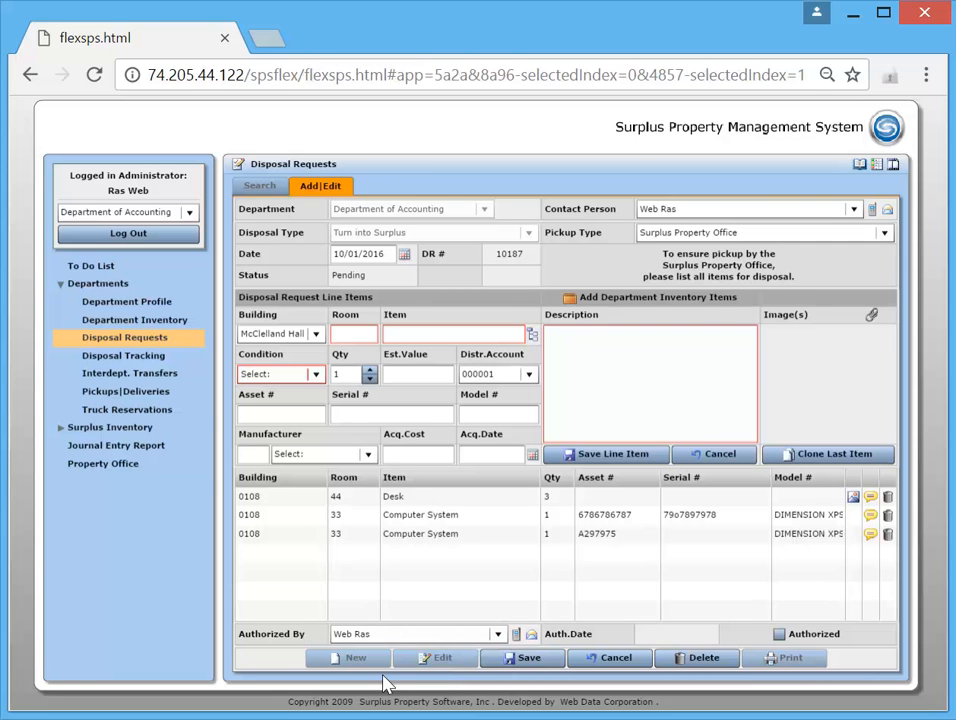
click(779, 635)
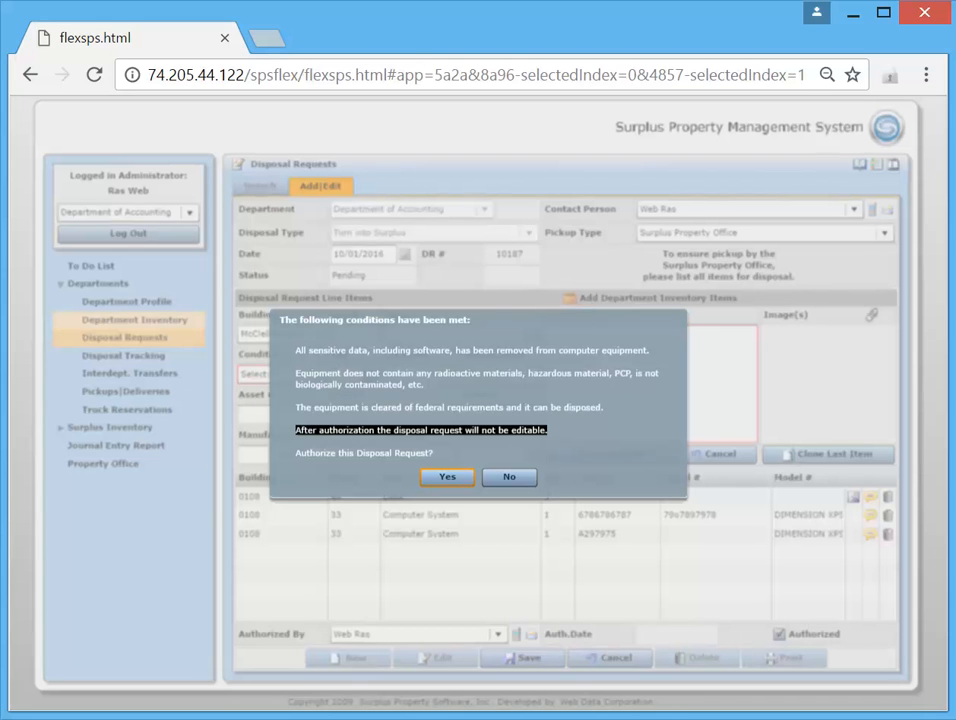
click(447, 477)
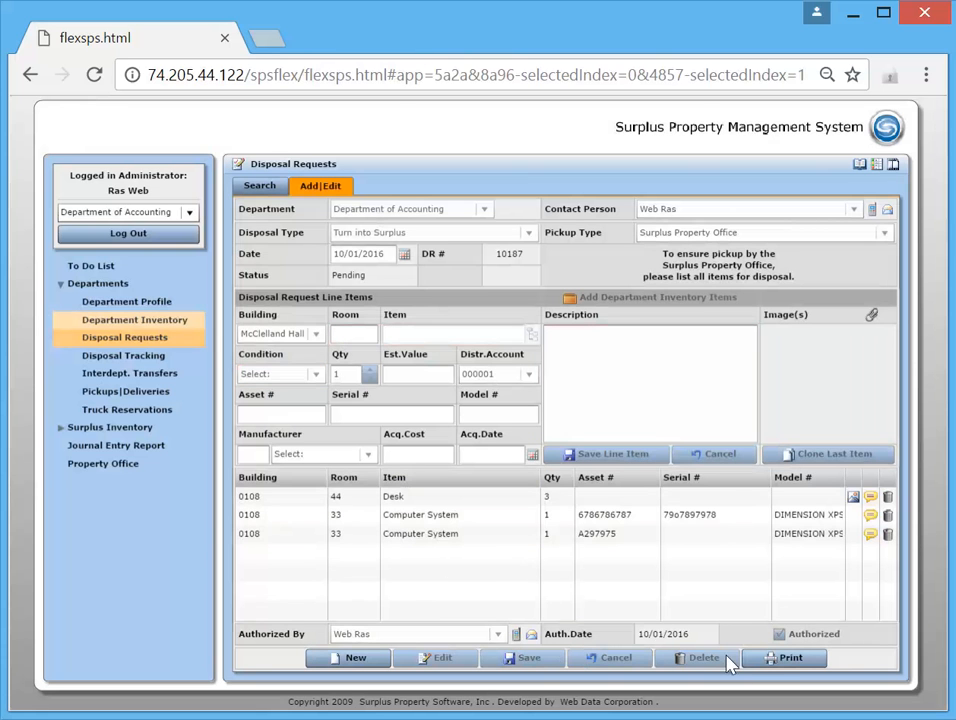
View the print preview of the authorized disposal request and close it without printing
click(780, 665)
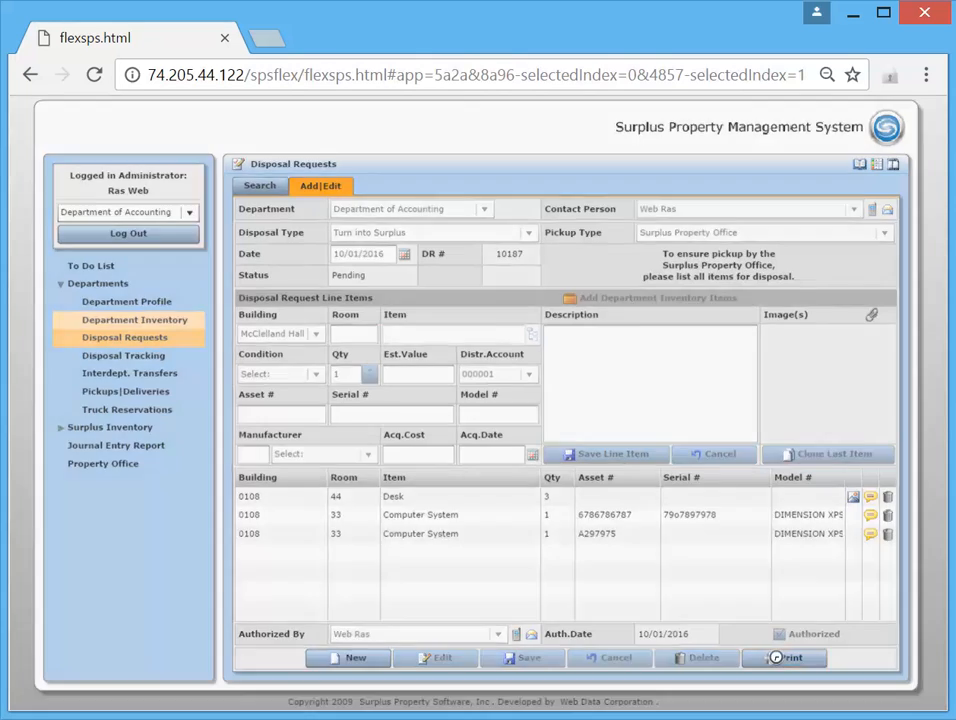
drag(585, 306, 551, 182)
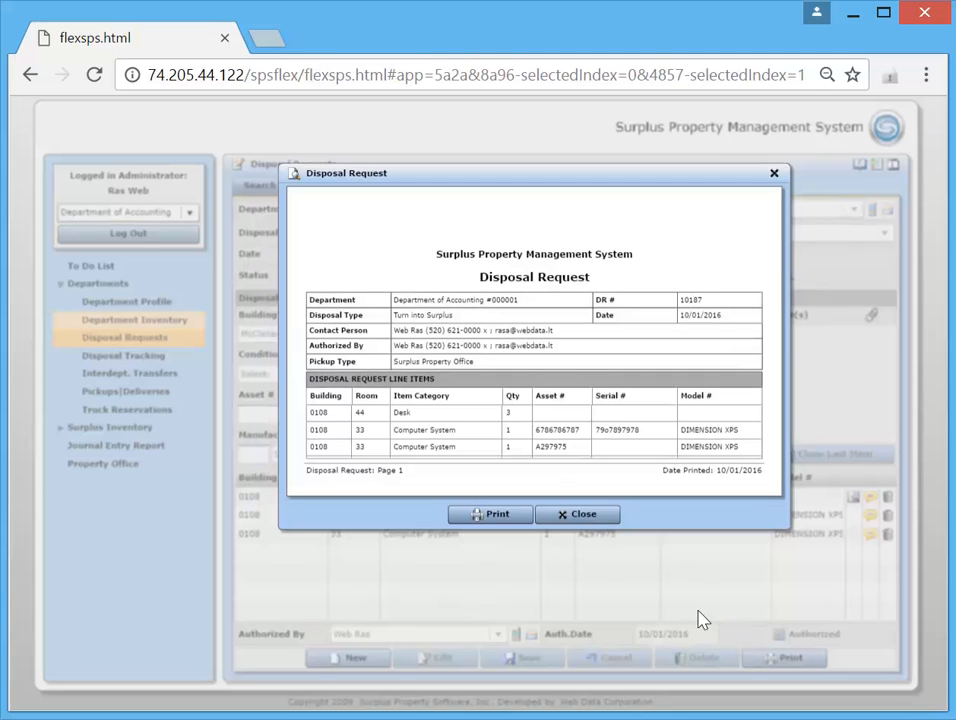
click(580, 515)
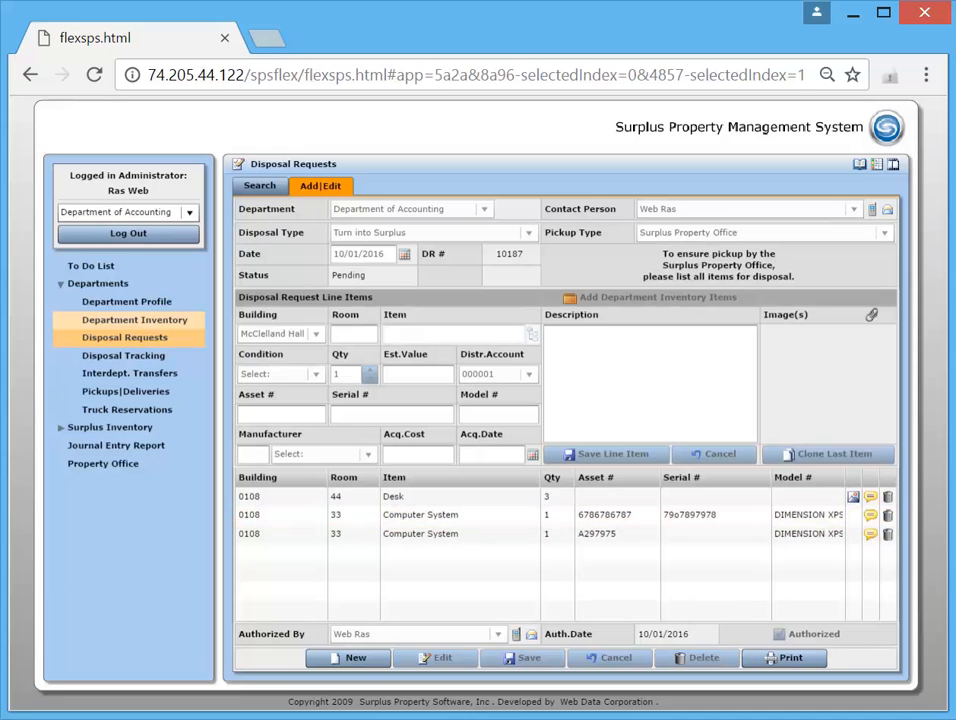